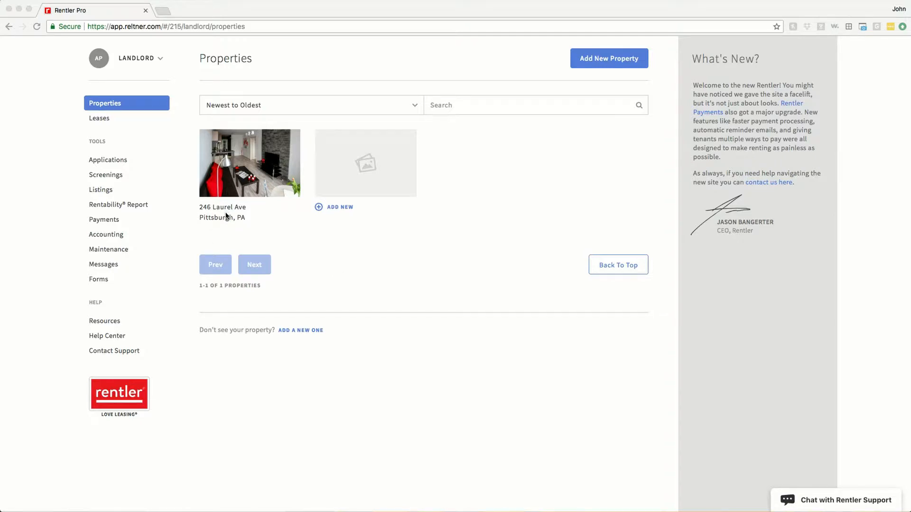
click(105, 193)
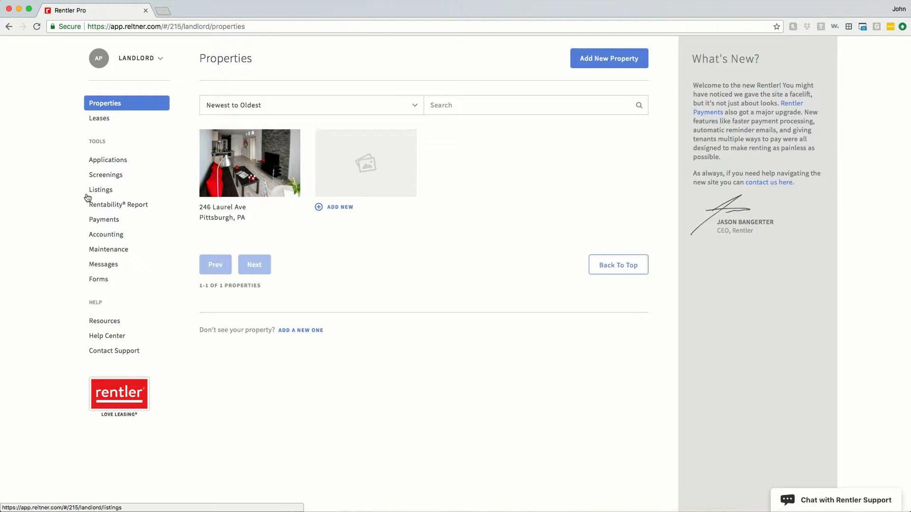
click(107, 195)
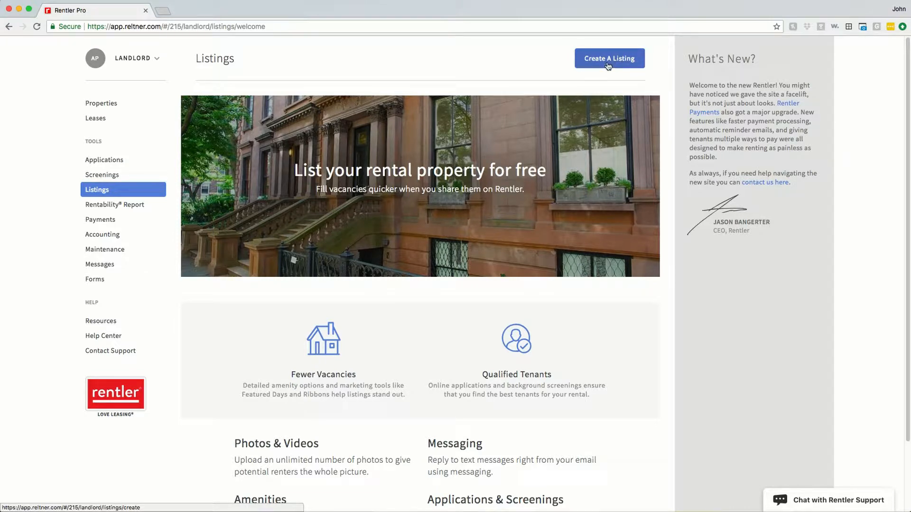
click(608, 65)
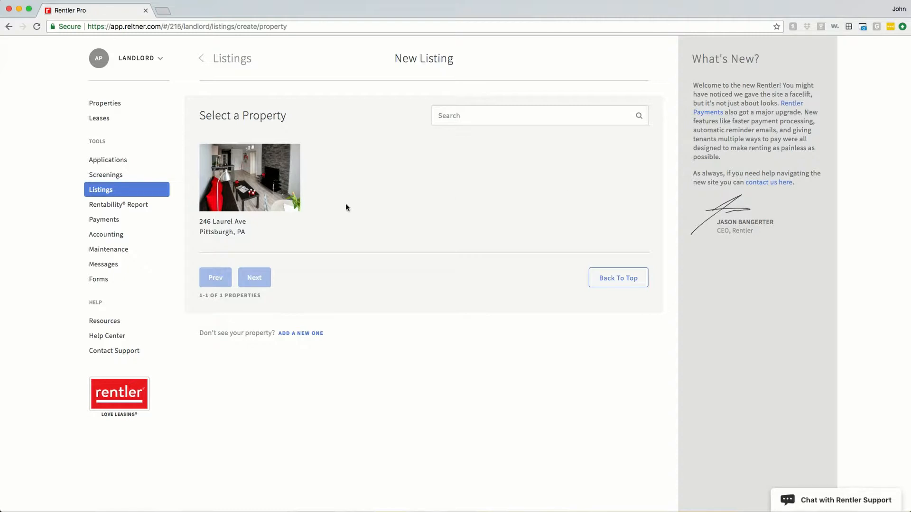
click(244, 185)
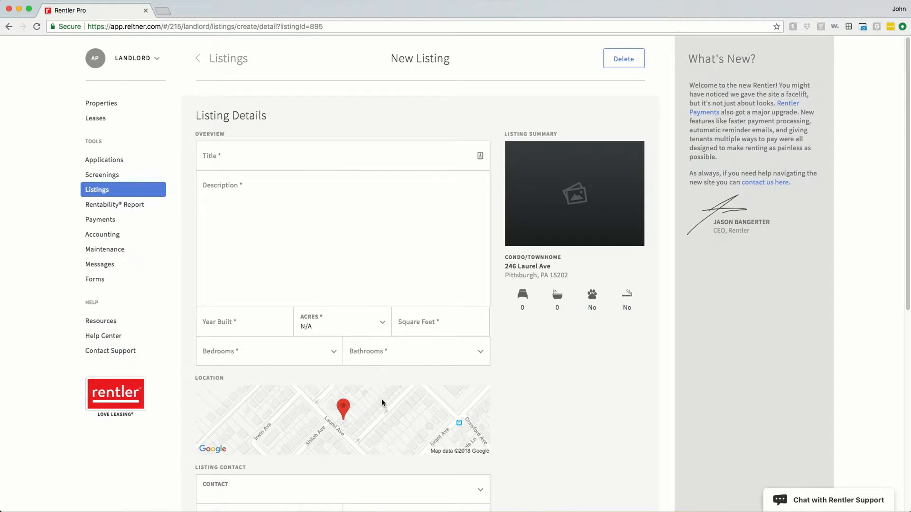
click(247, 165)
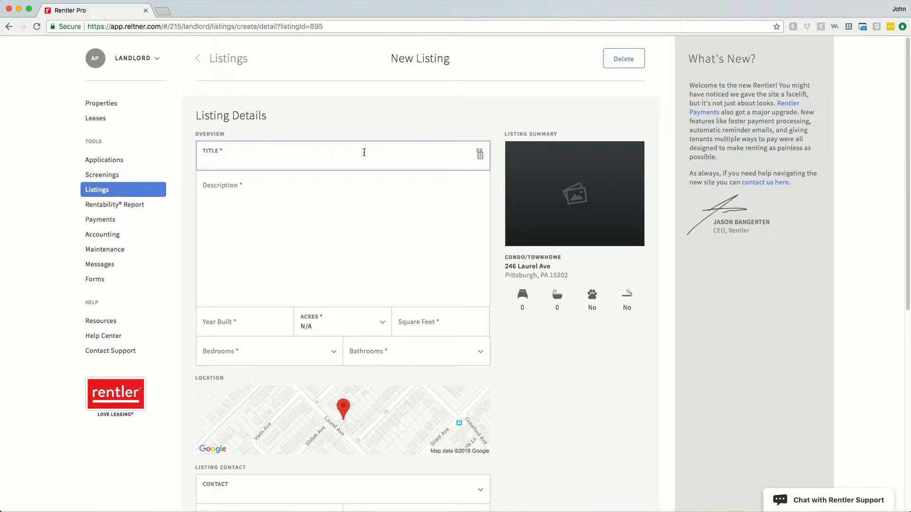
Title the listing 'Amazing One Bedroom Condo in the Heart of Downtown' and paste its description.
text(Amazing One Bedroom Condo in the Heart of )
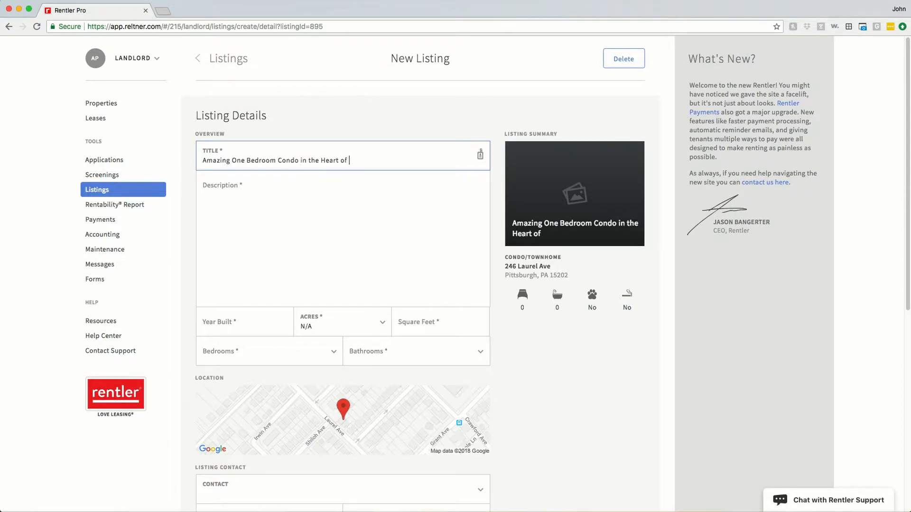
text(Downtown)
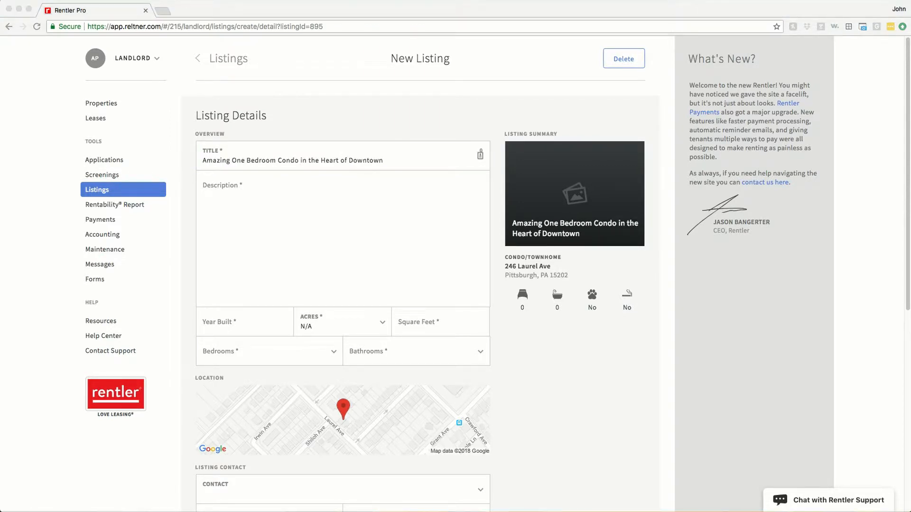
click(360, 301)
text(When you live at Park and Market, your address says it all, a luxury apartment community conveniently located in the heart of Midtown Raleigh's 24/7 upscale urban center. Park and Market is"upstairsfrom everything", with a Harris Teeter conveniently located on the ground level and over 130 shops and restaurants within walking distance. With a great community WalkScore, you'll find yourself leaving your car in the attached parking garage and just taking a stroll to get what you need. Filled with brand new, beautifully appointed studio, one bedroom, and two bedroom apartments, Park and Market has everything you're looking for. Every home comes with stainless steel GE Energy Star Certified appliances, 9' ceilings, granite countertops, a full size washer and dryer, and much more.)
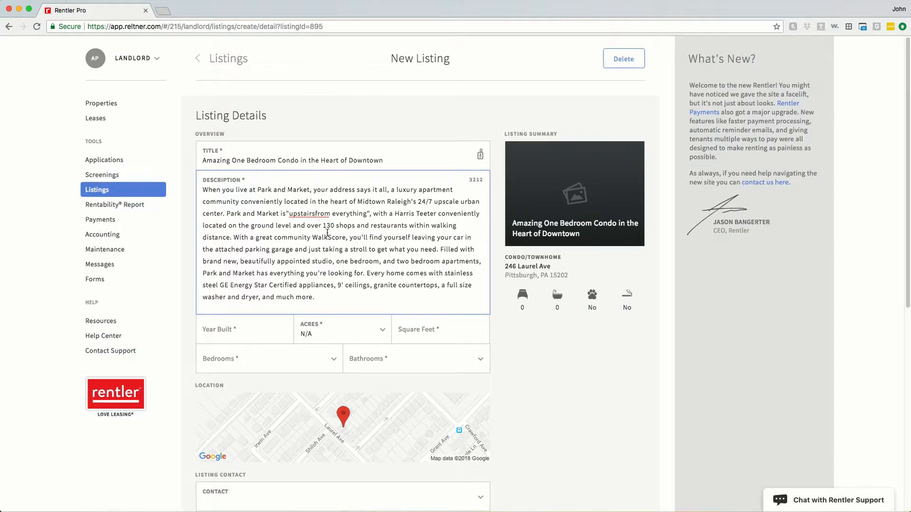
click(265, 333)
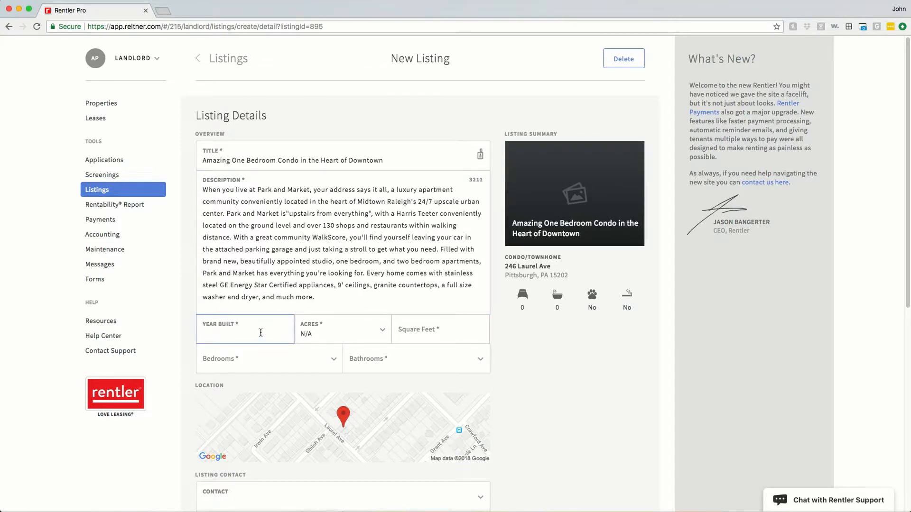
Enter year built 1920, lot size Less than 0.25 acres, 900 sq ft, 1 bedroom and 1 bathroom.
text(1920)
click(324, 334)
click(326, 338)
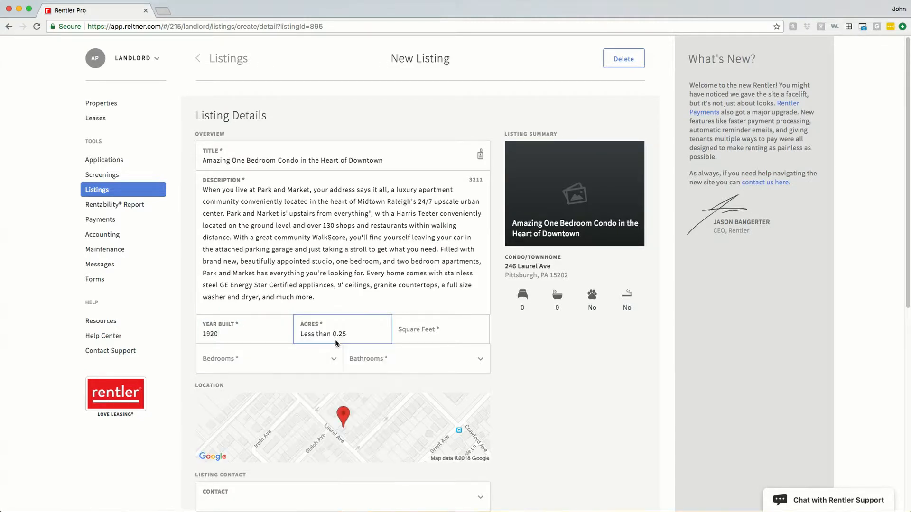
click(430, 332)
text(900)
key(Tab)
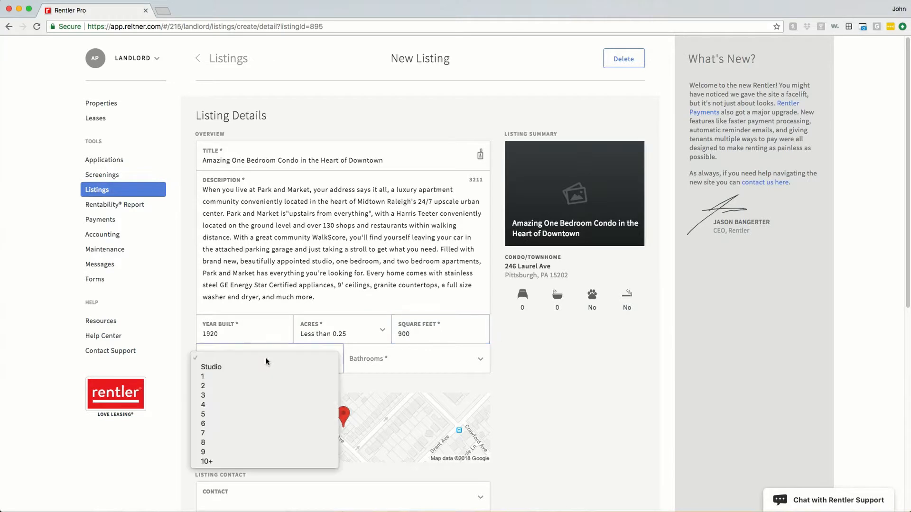
click(260, 374)
click(390, 369)
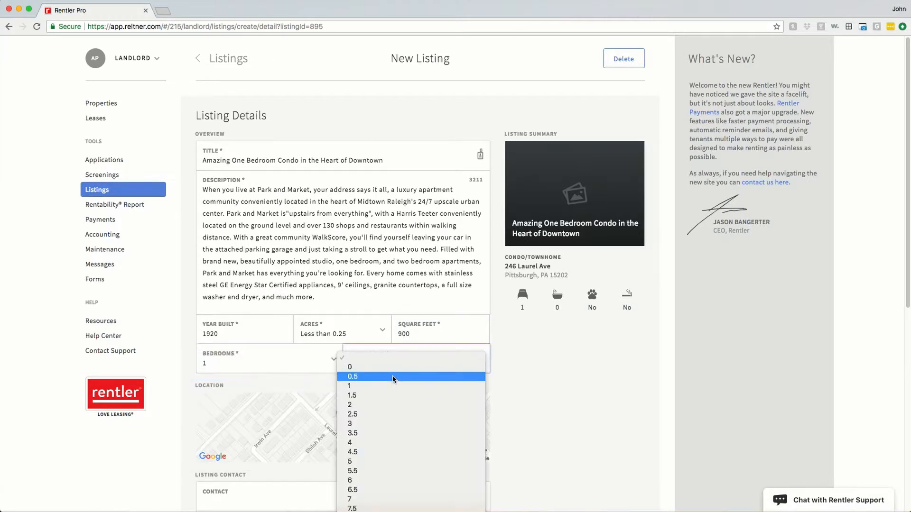
click(394, 383)
click(544, 375)
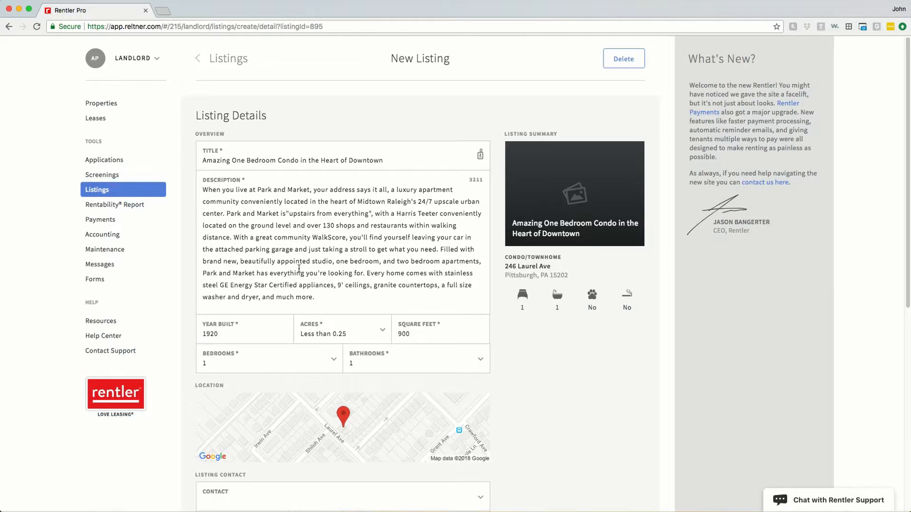
scroll(542, 359, down, 2)
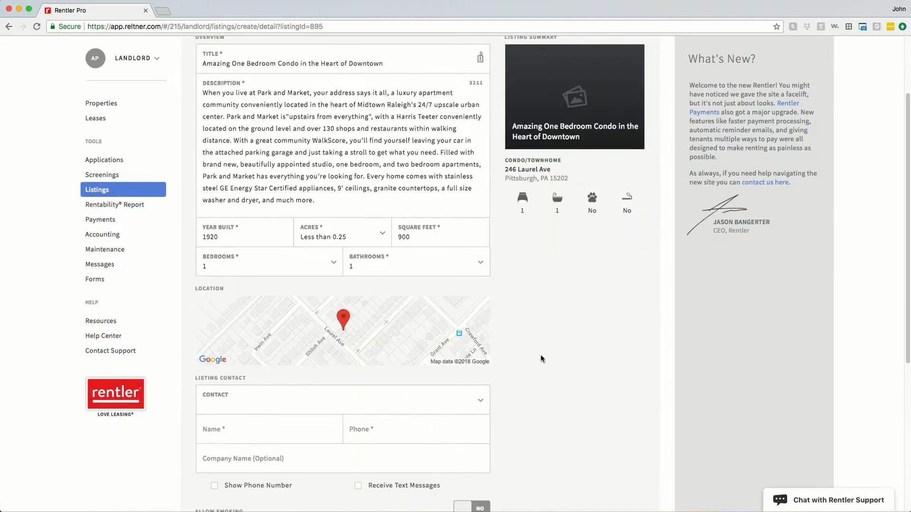
Add a new listing contact and enter the contact's full name and phone number.
scroll(540, 355, down, 1)
click(445, 340)
click(417, 343)
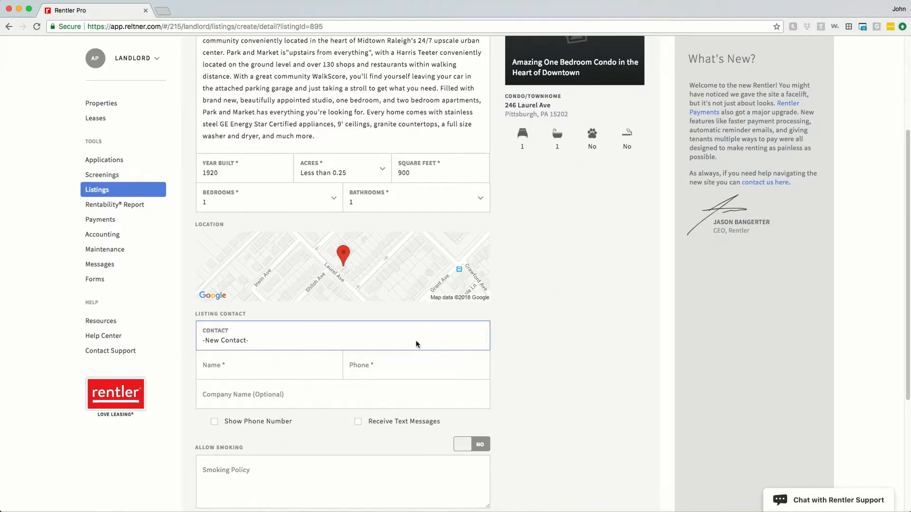
click(268, 370)
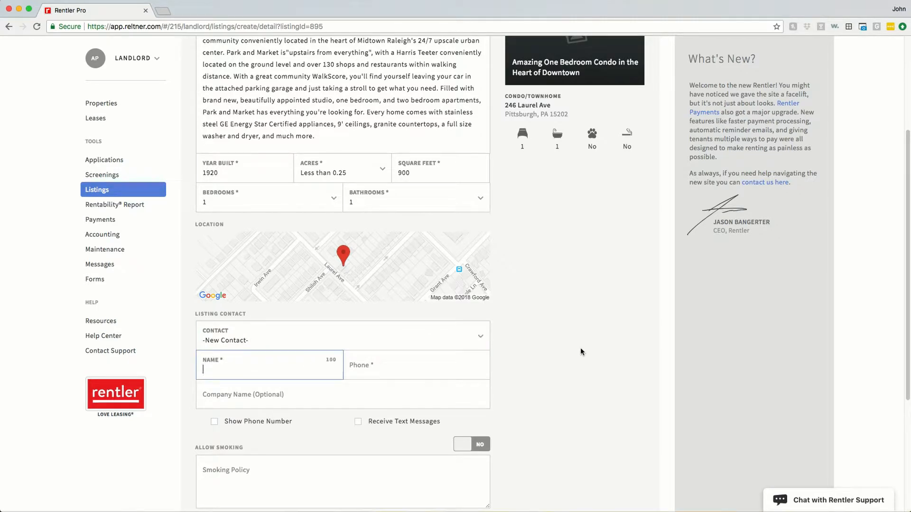
key(Tab)
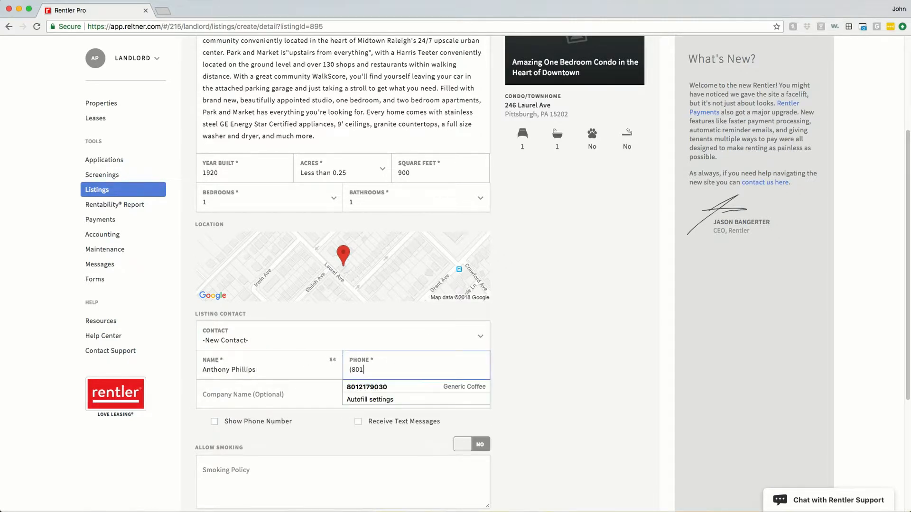
Leave the company name blank and enable Show Phone Number and Receive Text Messages.
click(219, 396)
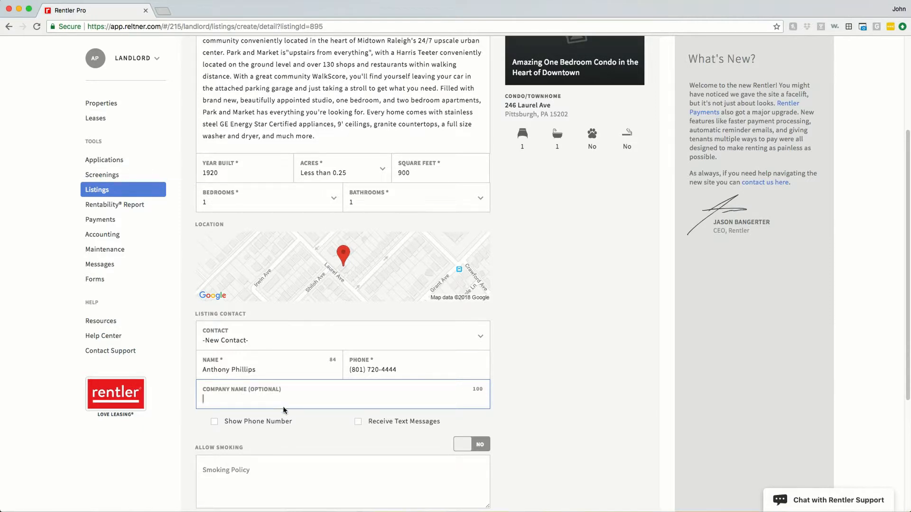
click(280, 434)
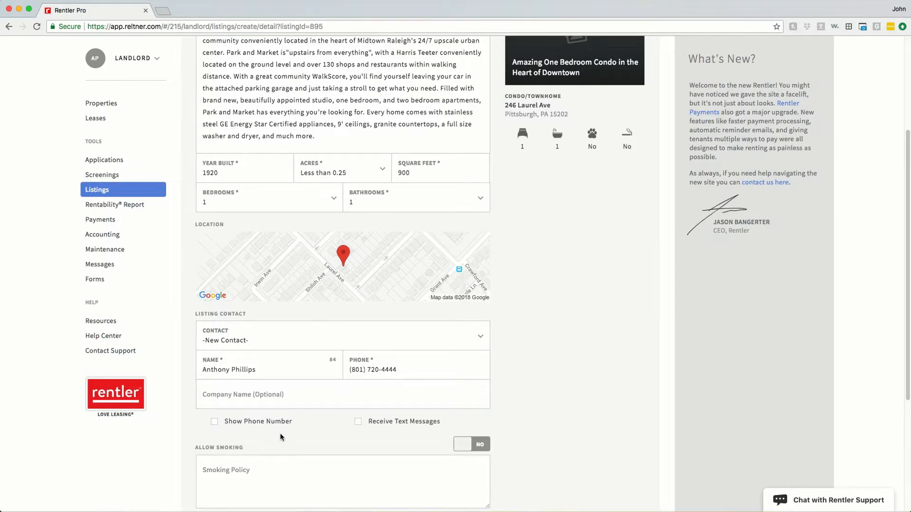
click(214, 423)
click(359, 425)
scroll(377, 437, down, 1)
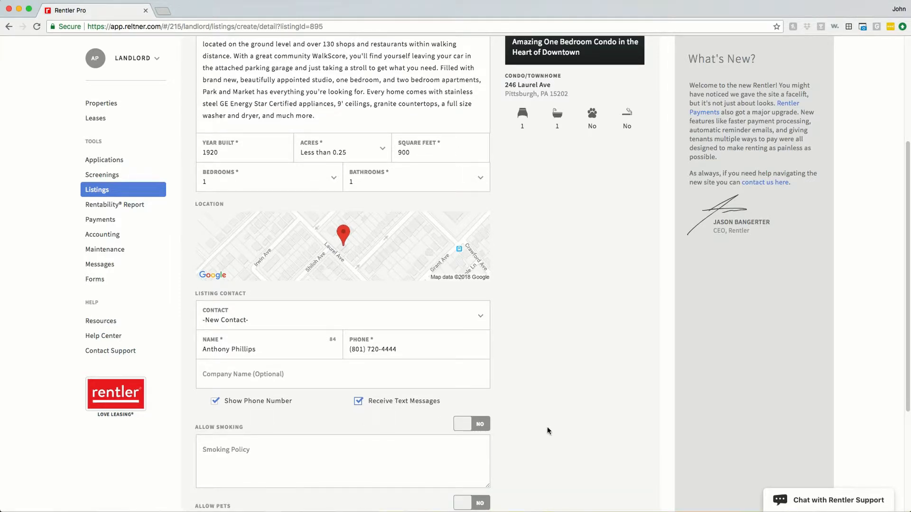
scroll(547, 430, down, 5)
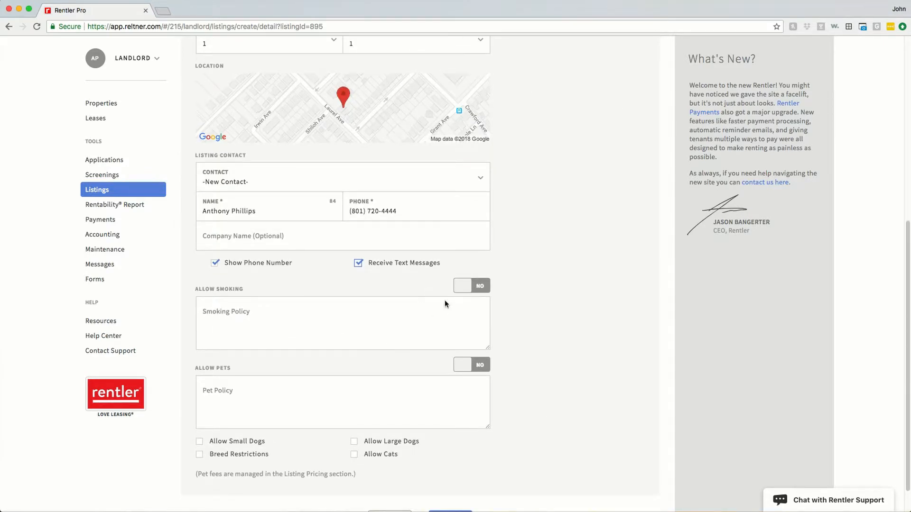
Leave the smoking policy blank and allow small dogs, large dogs and cats, with no breed restrictions.
click(291, 317)
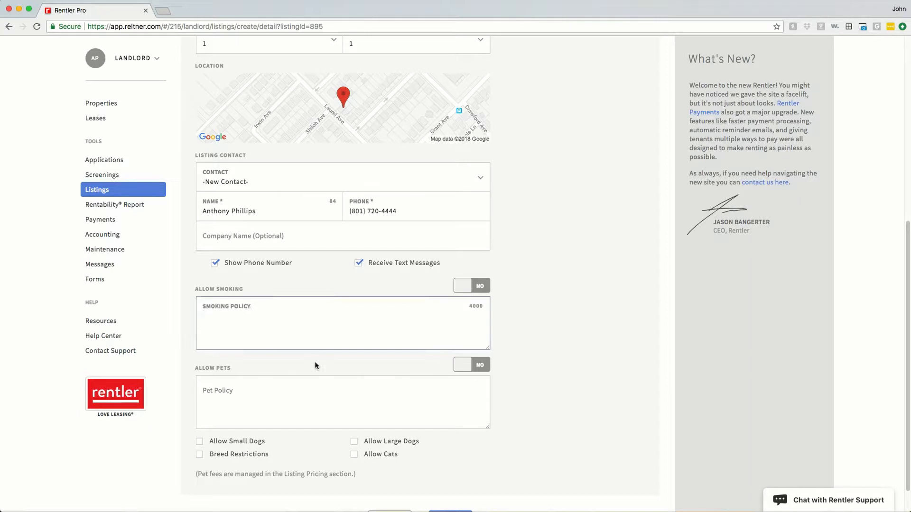
click(523, 362)
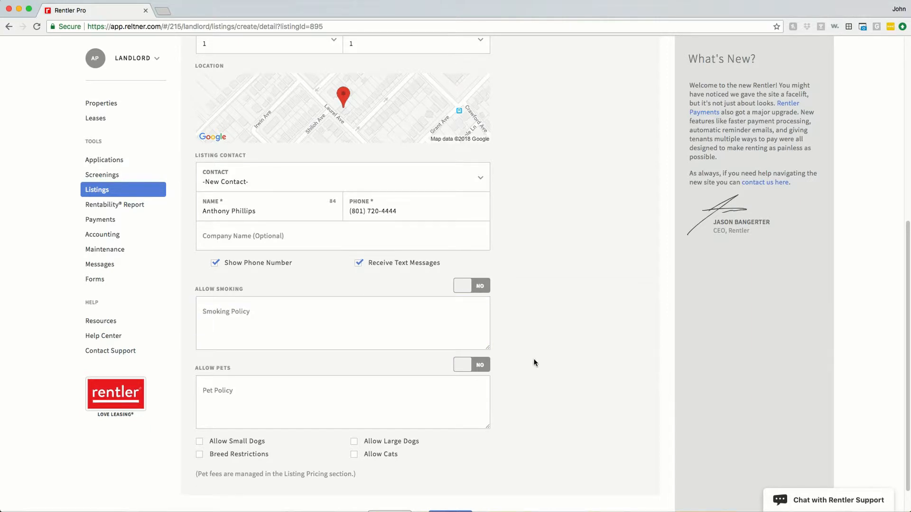
click(469, 366)
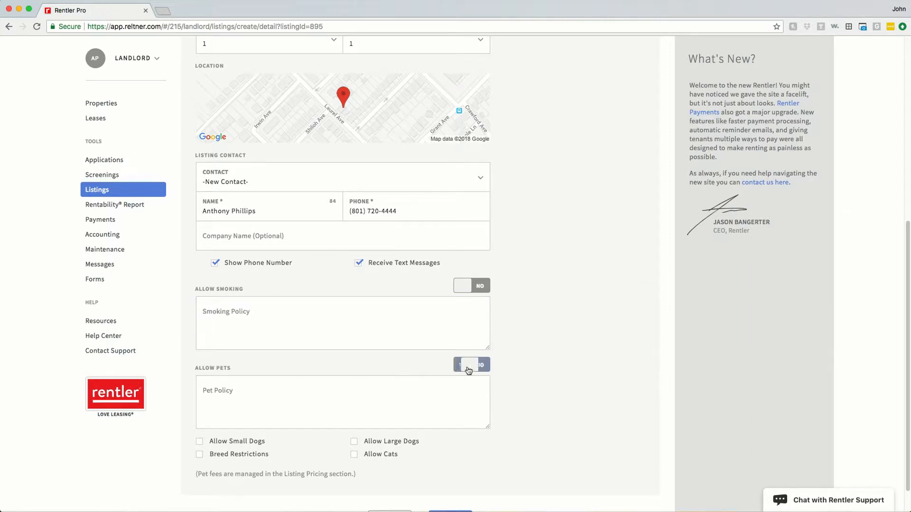
click(464, 393)
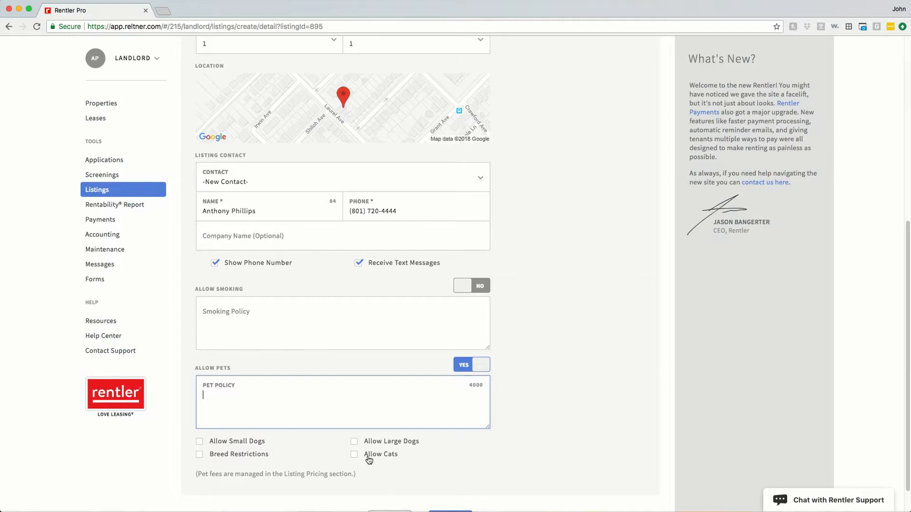
click(200, 456)
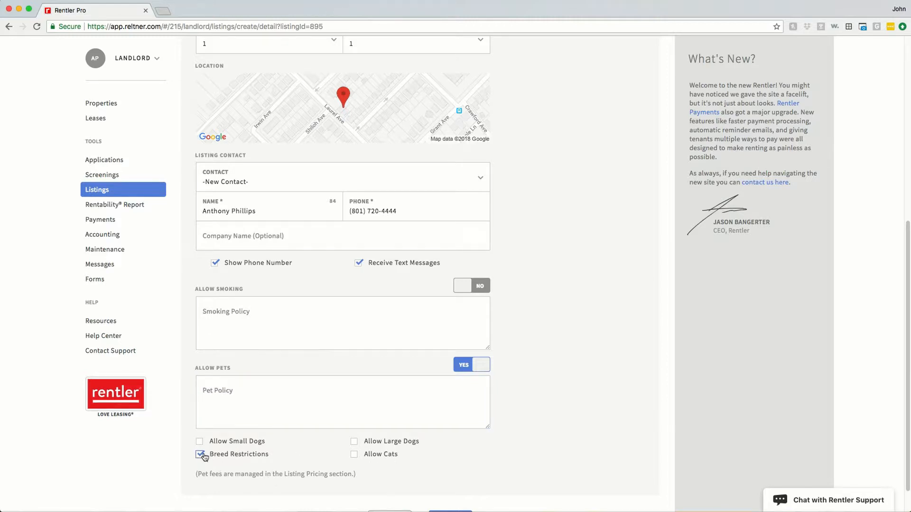
click(241, 395)
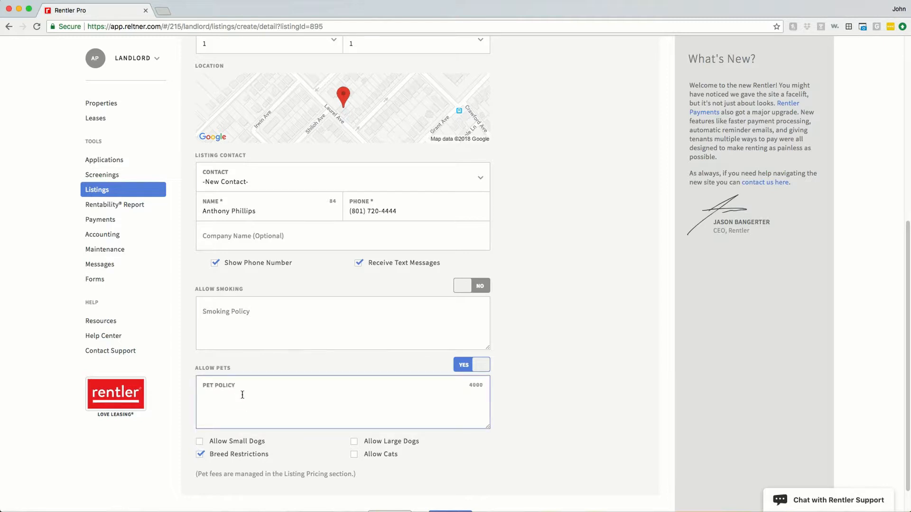
click(200, 454)
click(200, 442)
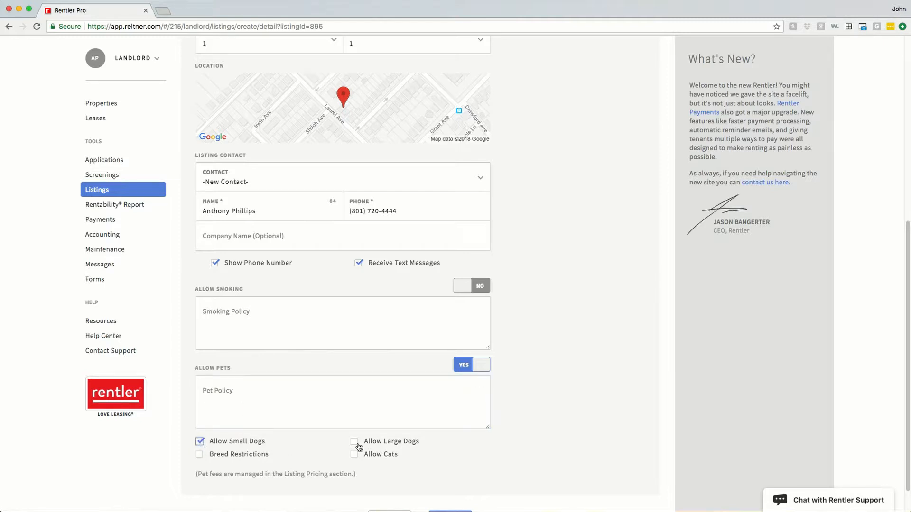
click(355, 442)
click(354, 455)
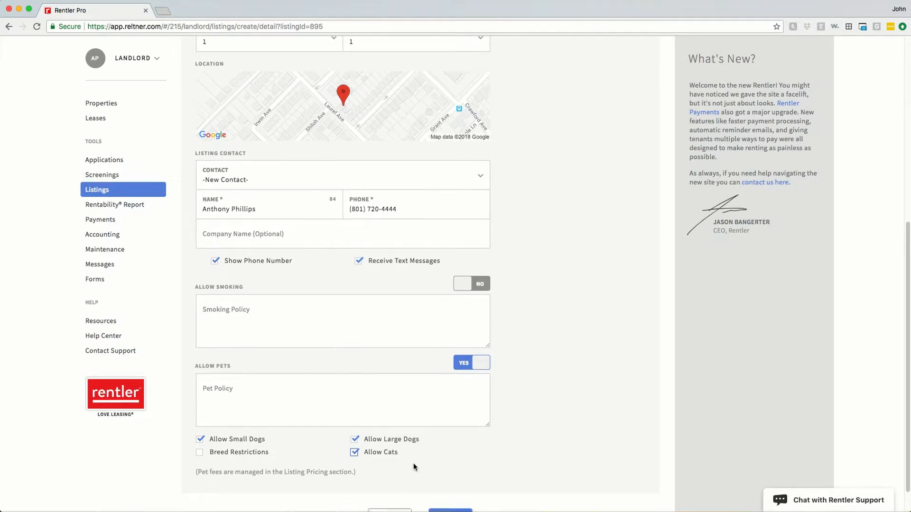
Submit the listing details to move on to the Amenities step.
scroll(414, 463, down, 2)
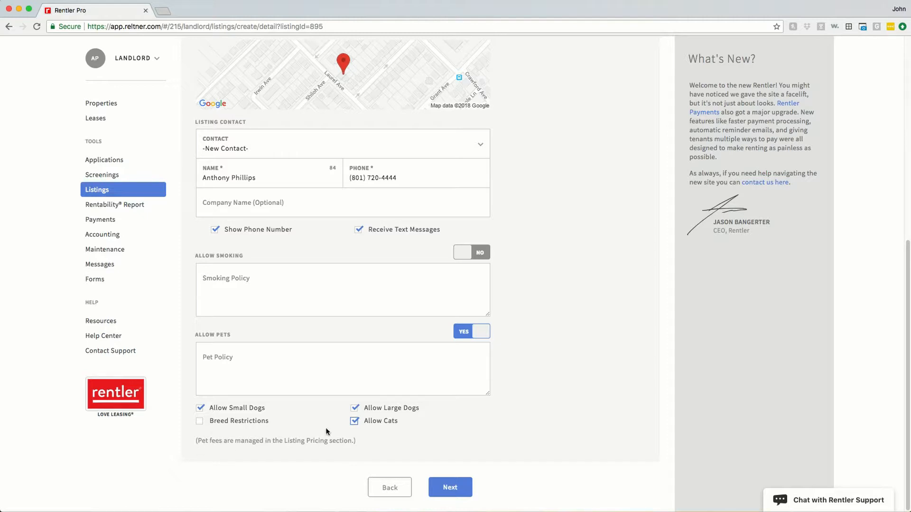
click(448, 487)
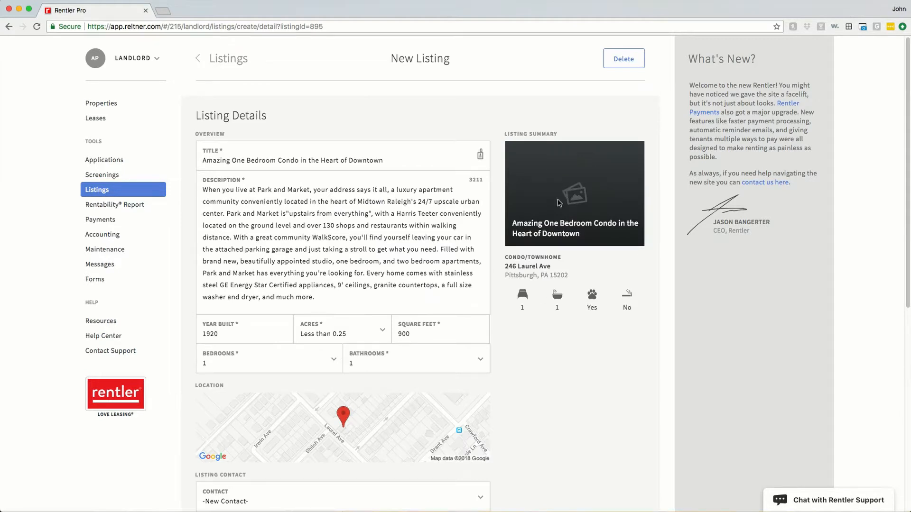
scroll(454, 271, down, 8)
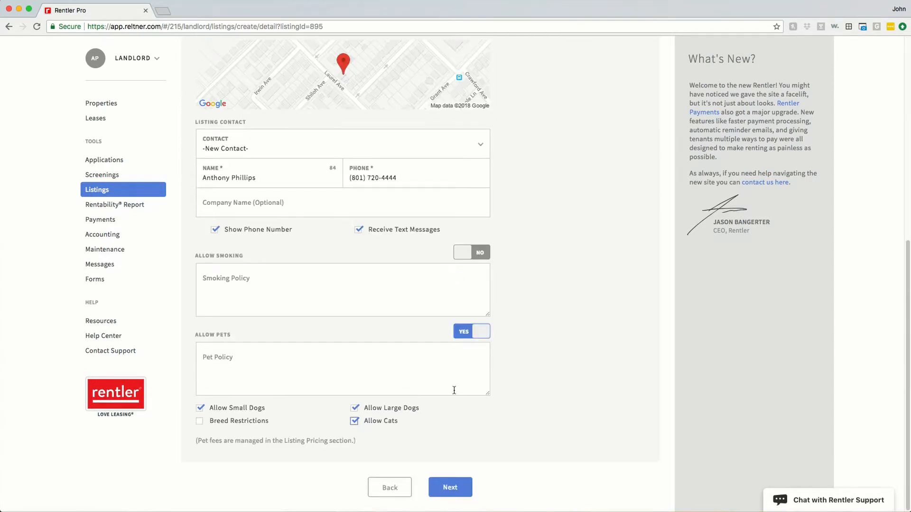
click(448, 488)
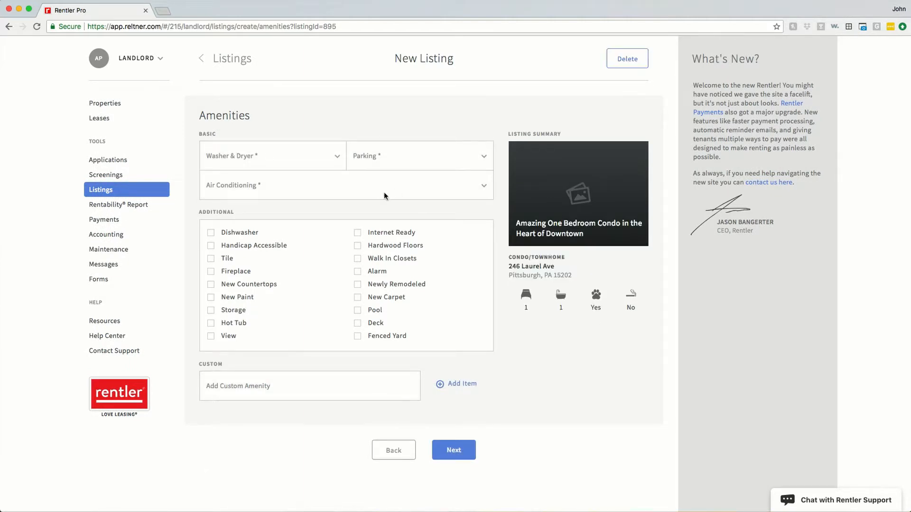
Set washer/dryer to On-Site, parking to On-Street and air conditioning to Central Air.
click(297, 155)
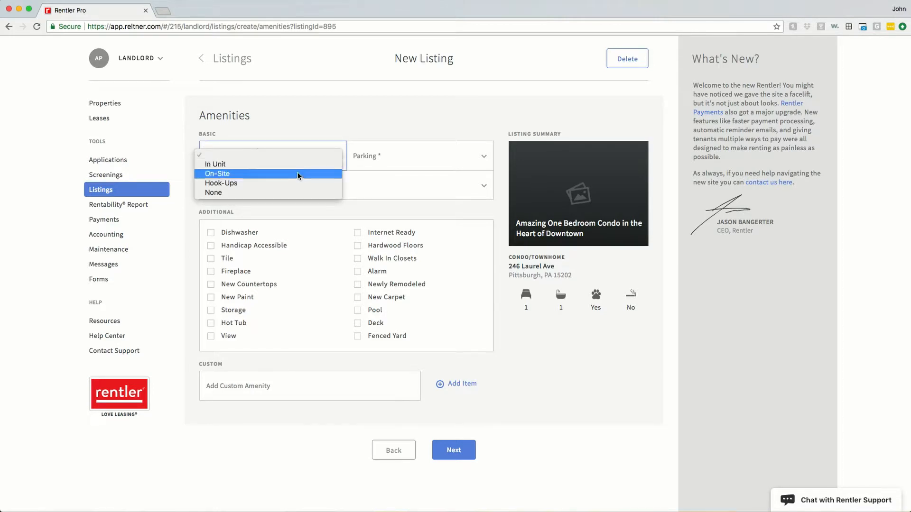
click(299, 172)
click(414, 156)
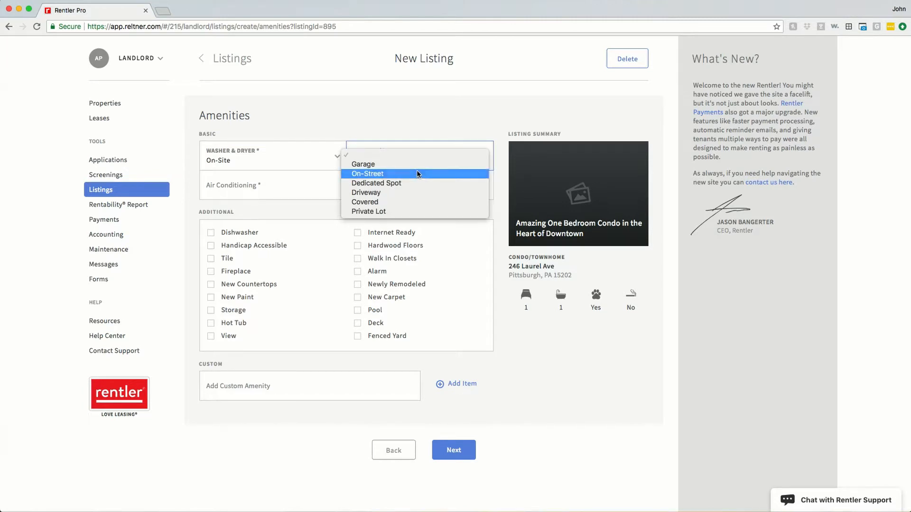
click(416, 169)
click(406, 159)
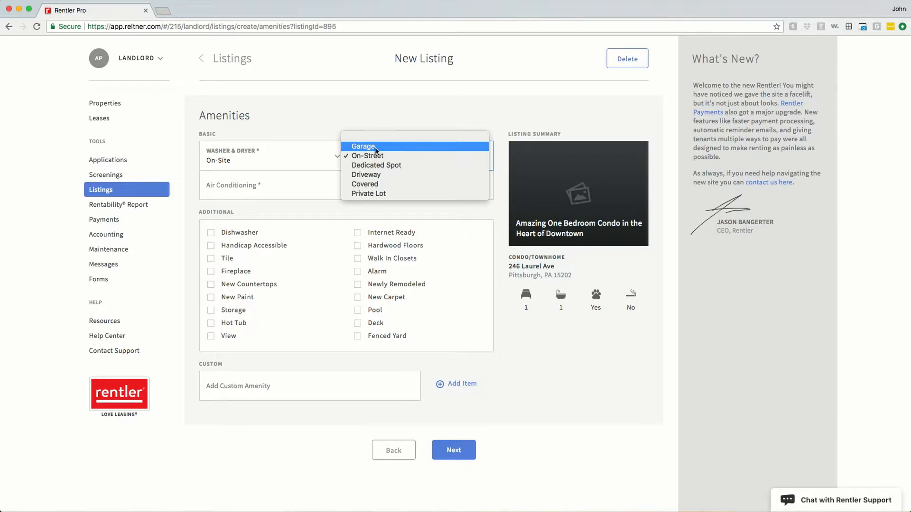
click(316, 192)
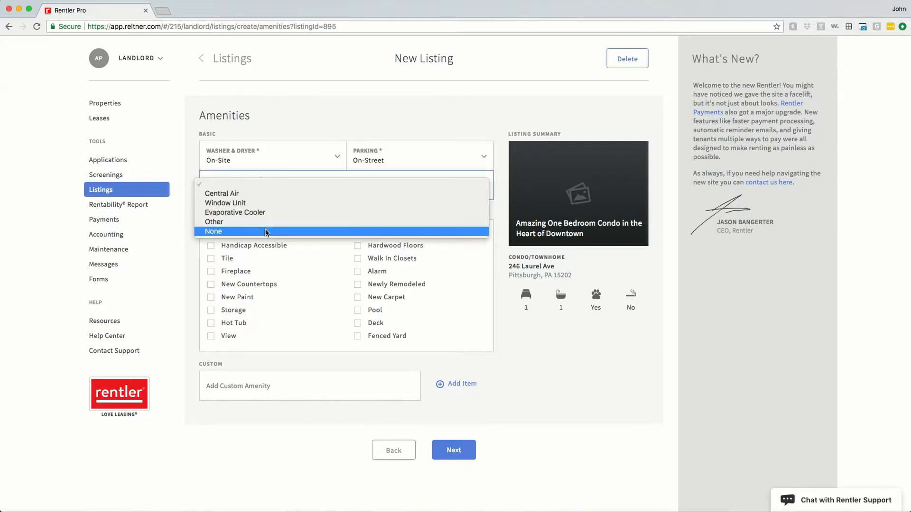
click(253, 193)
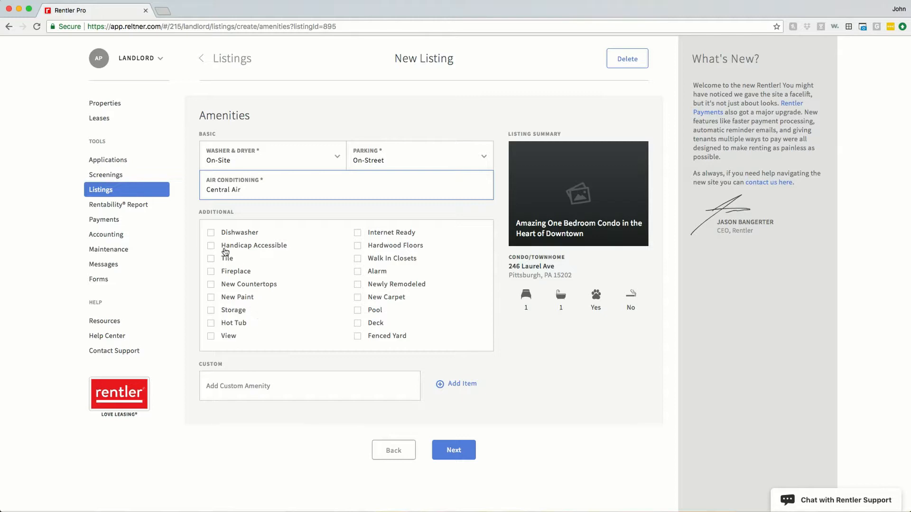
Check Dishwasher, Fireplace, New Countertops, Walk In Closets and Pool, and add a custom 'Juliet Balcony' amenity.
click(211, 232)
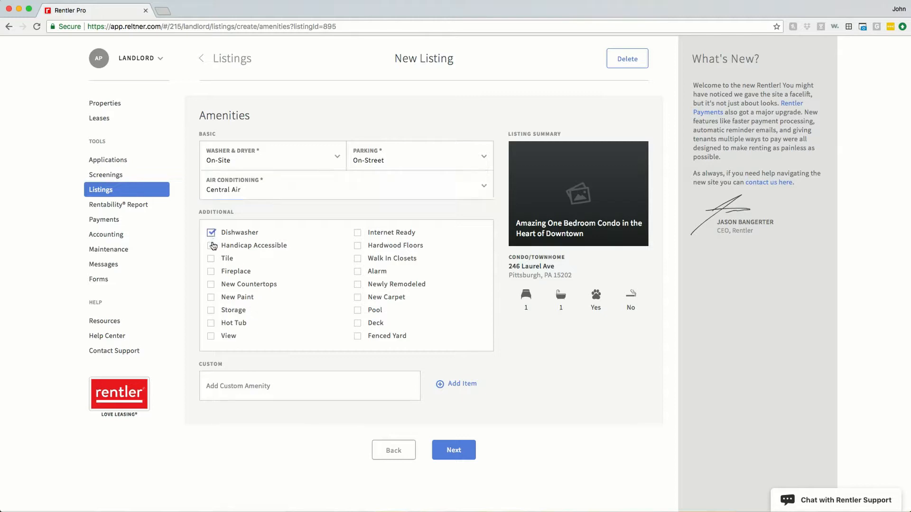
click(211, 273)
click(211, 285)
click(358, 260)
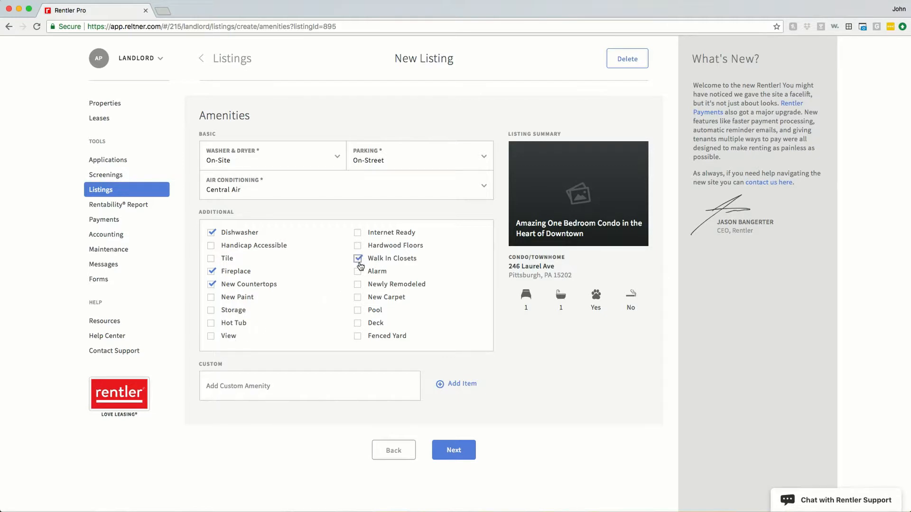
click(358, 311)
click(367, 385)
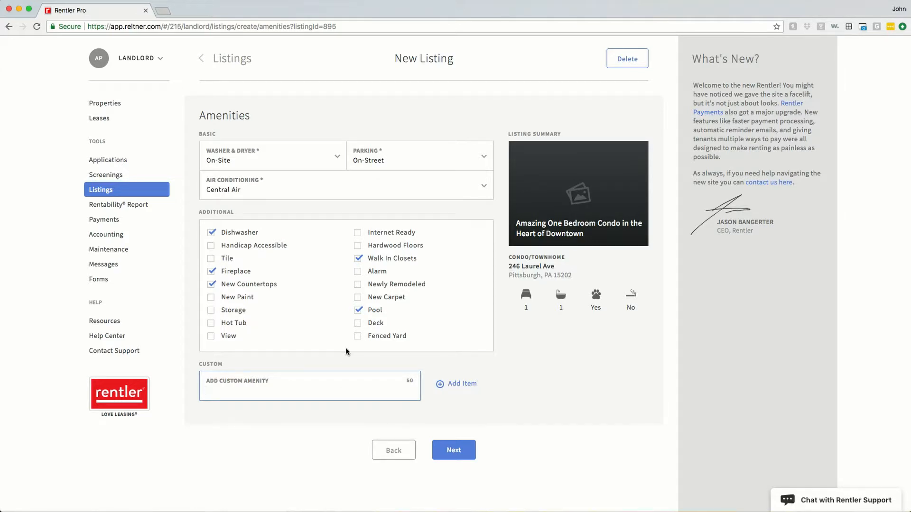
text(Juliet Balcony)
click(458, 389)
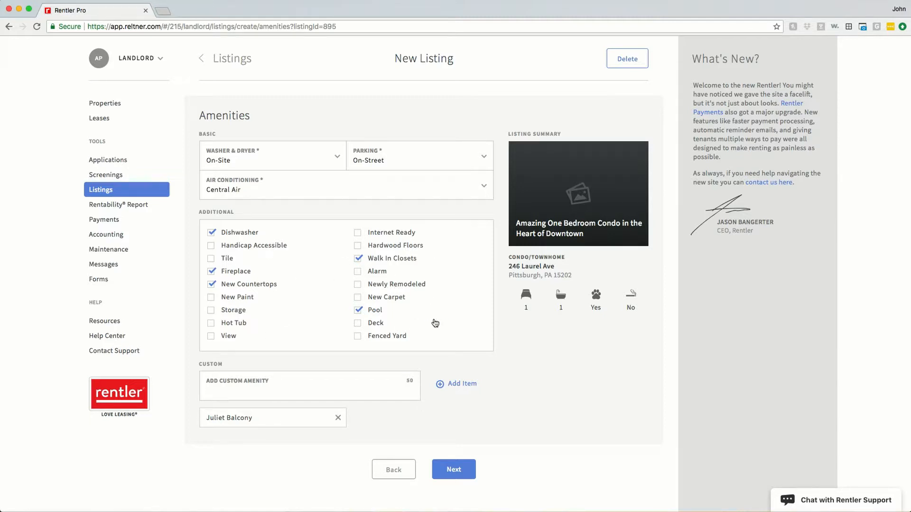
On the Pricing step, enter $1,100 monthly rent, available from Sep 1, 2018.
click(453, 471)
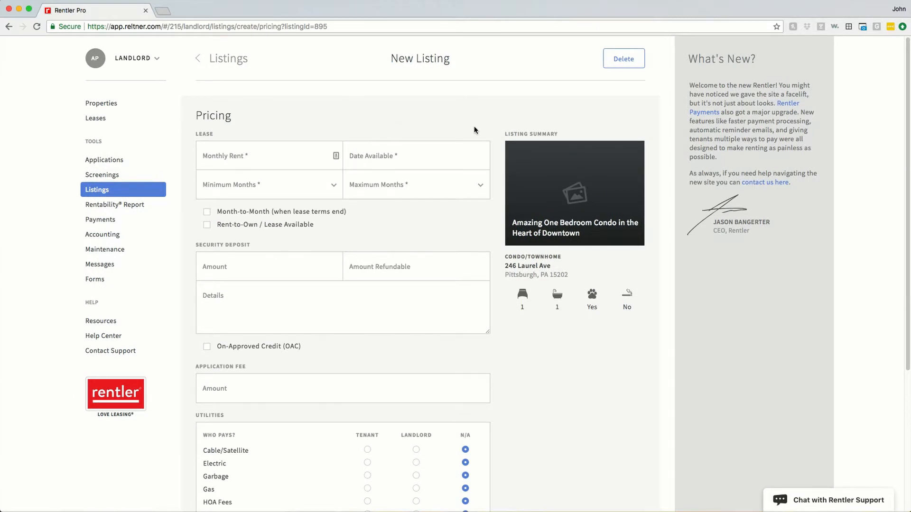
click(286, 158)
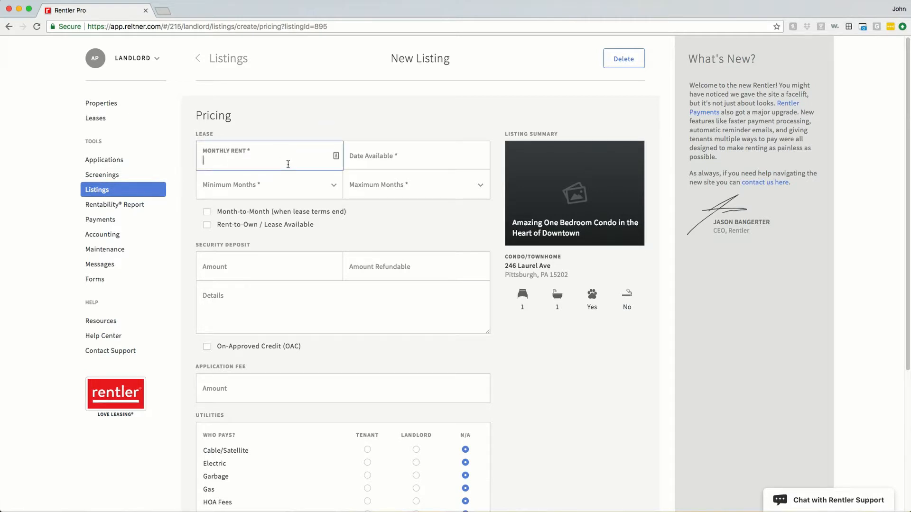
text(1100)
click(373, 158)
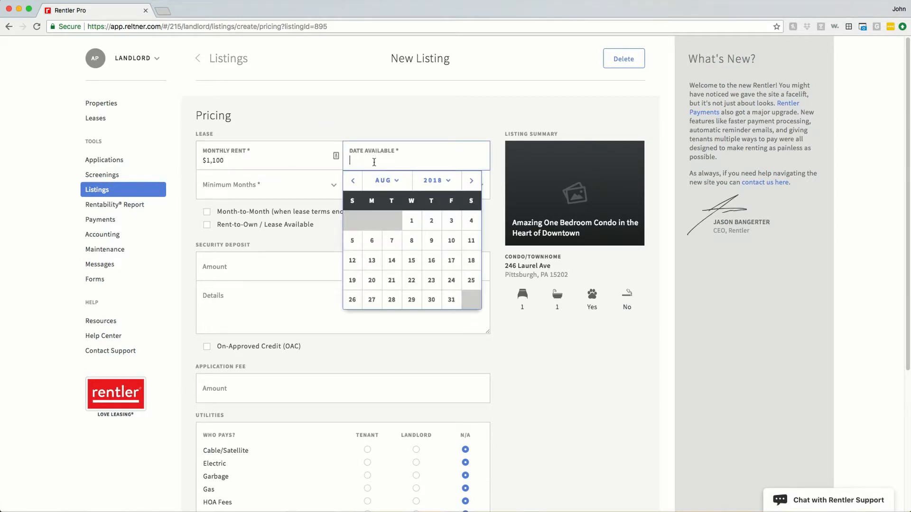
click(464, 185)
click(471, 225)
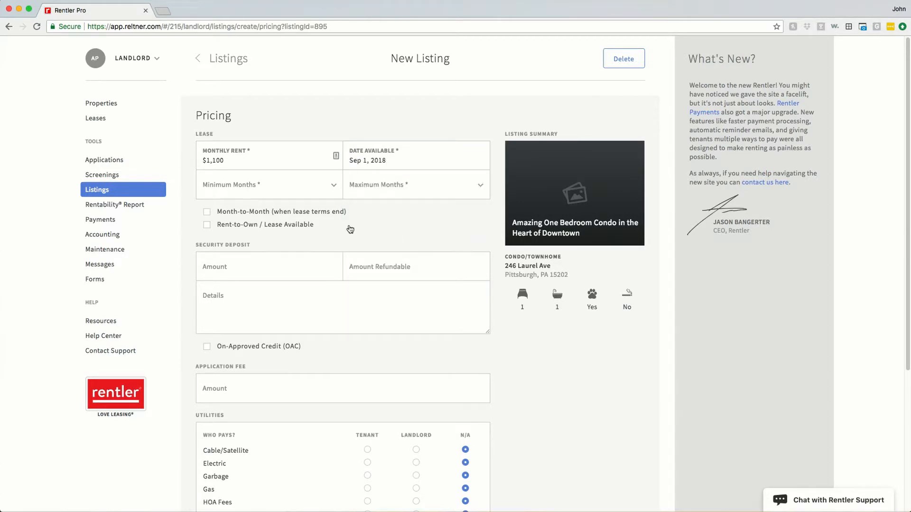
Set the lease term to 12–24 months, leaving month-to-month and rent-to-own off.
click(295, 189)
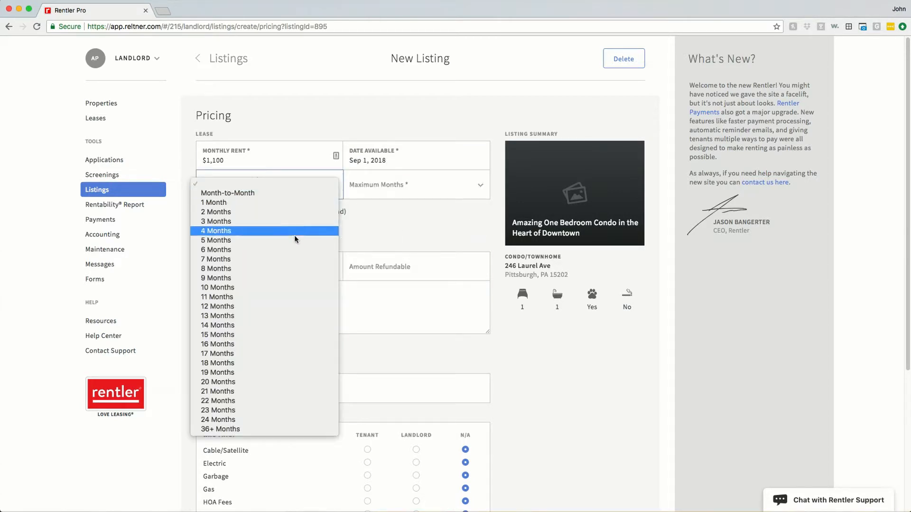
click(291, 303)
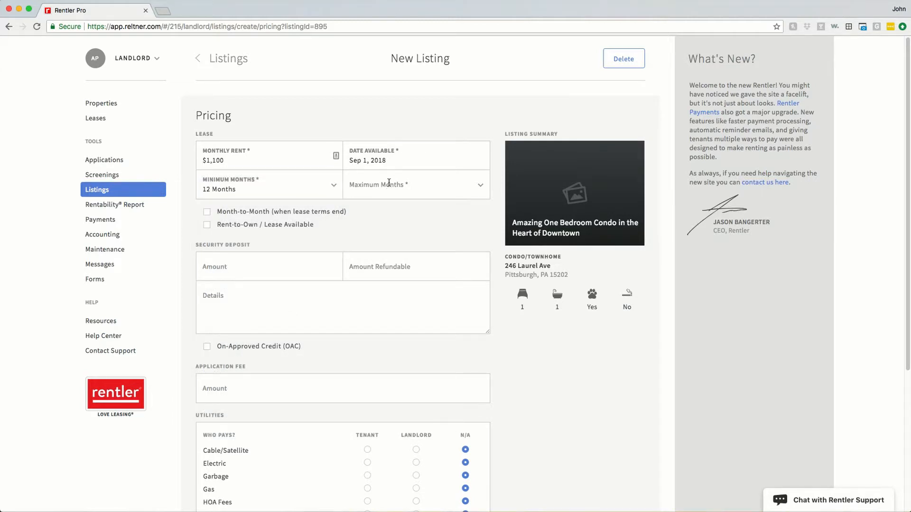
click(477, 191)
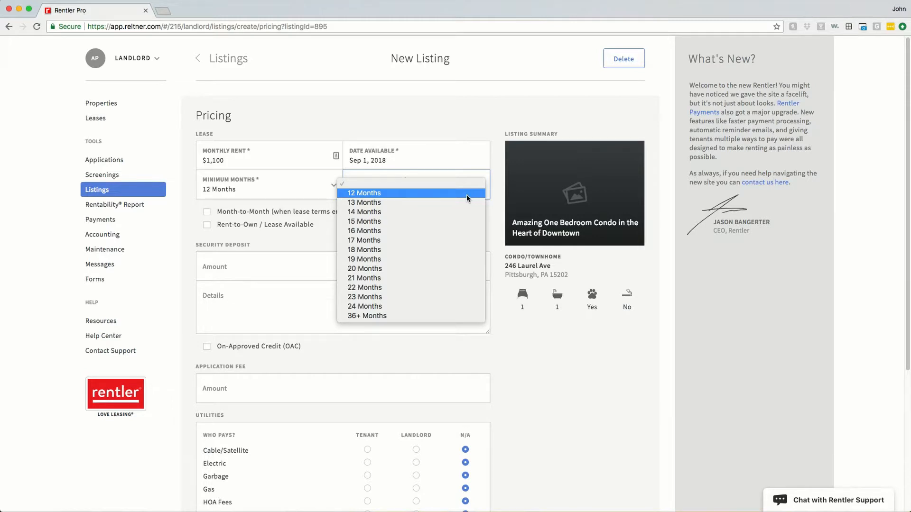
click(465, 306)
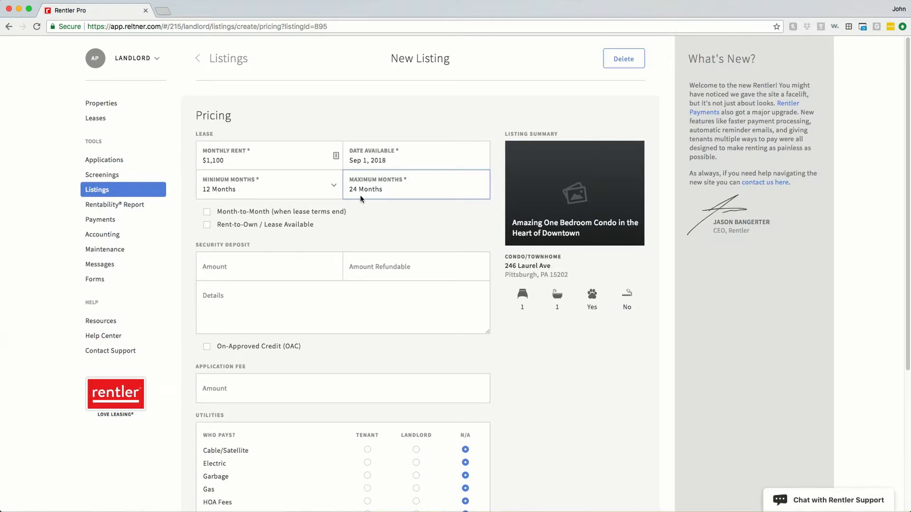
click(207, 213)
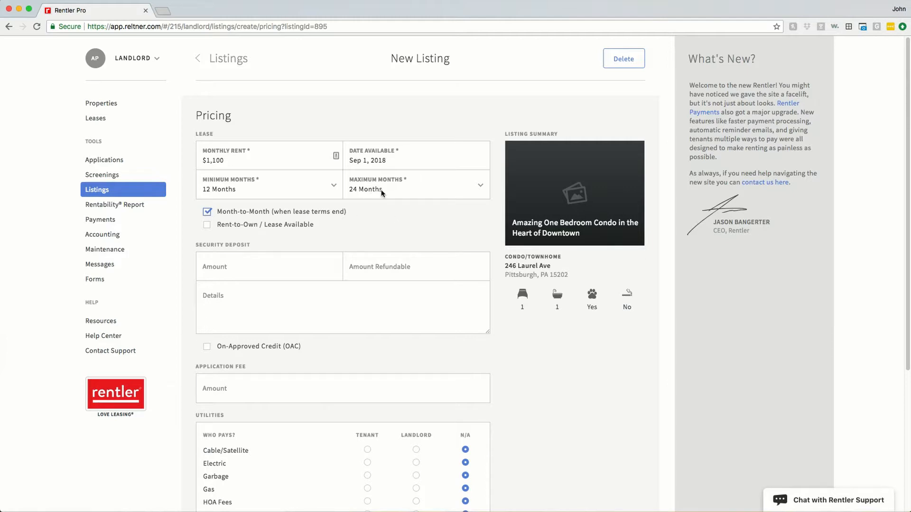
click(208, 213)
click(207, 226)
click(207, 227)
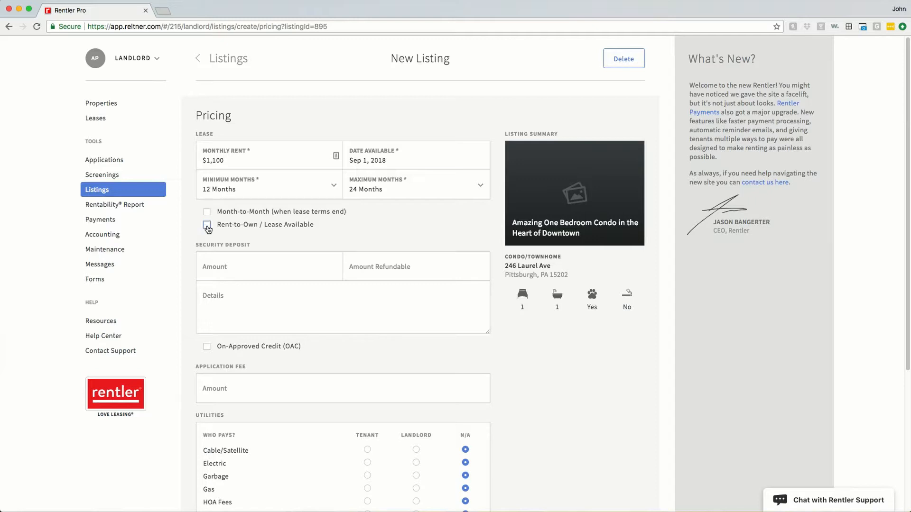
click(223, 266)
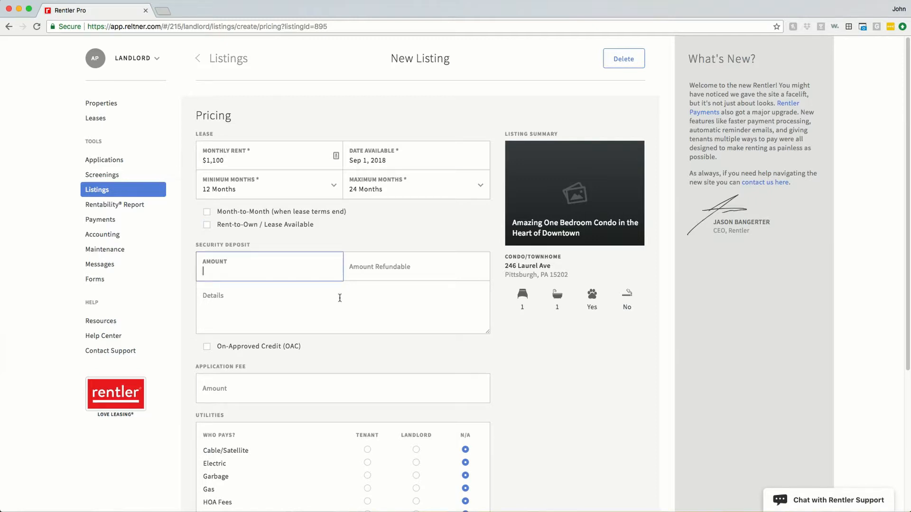
Enter a $1,100 deposit, $900 refundable, noting 'We keep $200 at the end for cleaning expenses.'.
text($1,100)
click(400, 268)
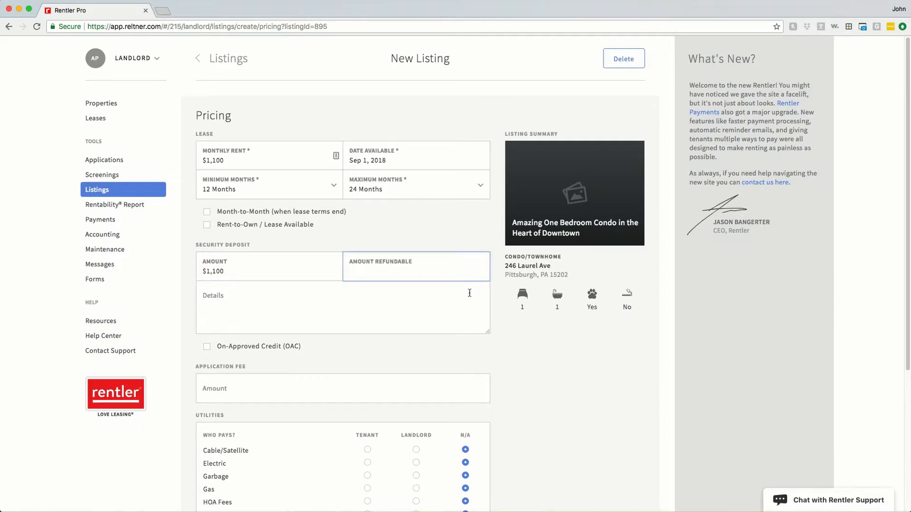
text($900)
click(372, 318)
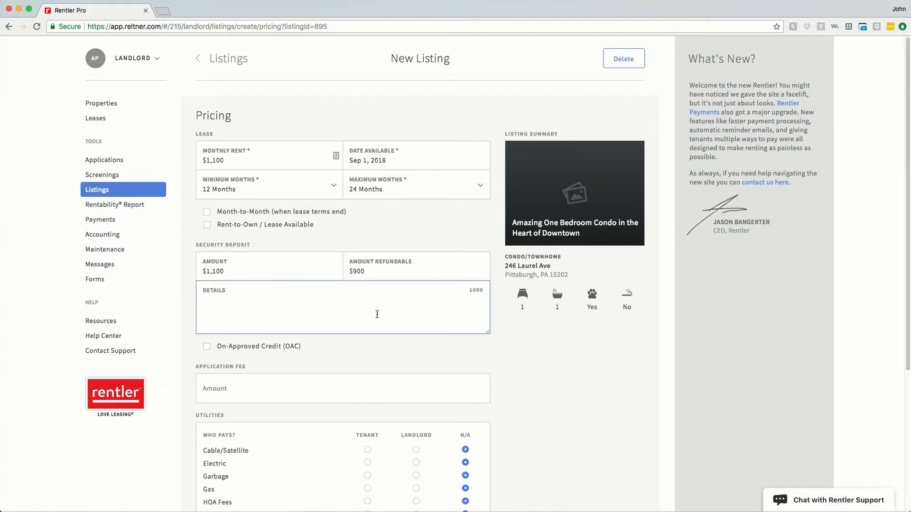
text(We)
key(BackSpace)
key(BackSpace)
text(We keep $200 at the end for cleaning expenses.)
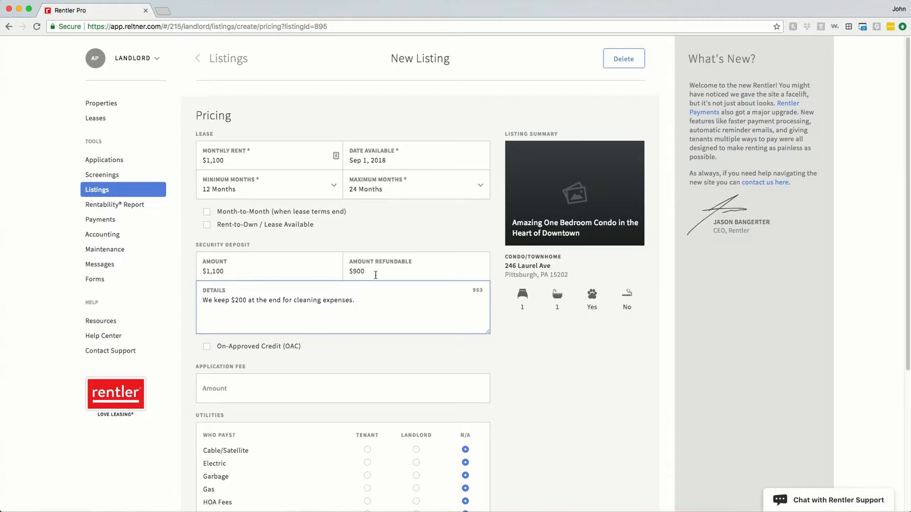
scroll(354, 334, down, 2)
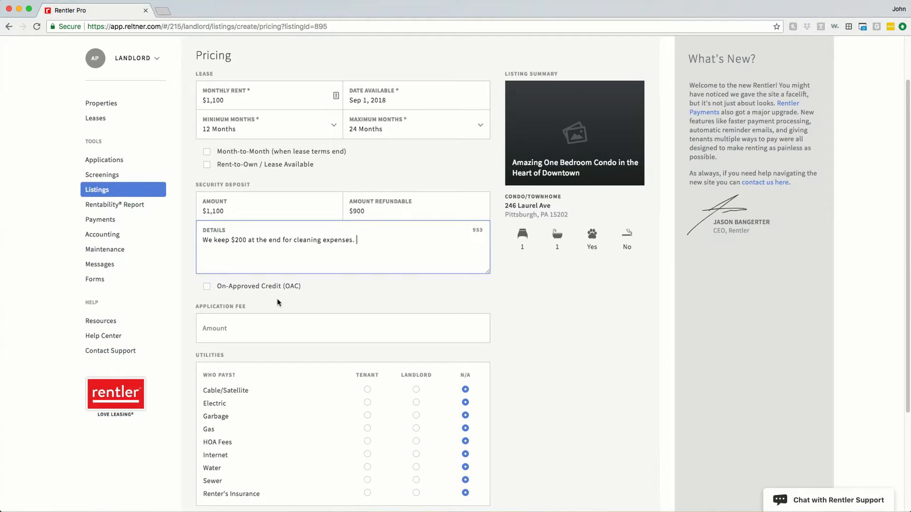
scroll(281, 304, down, 3)
Landlord pays water, sewer, internet, HOA, gas and garbage; tenant pays electric, cable and renter's insurance.
click(214, 196)
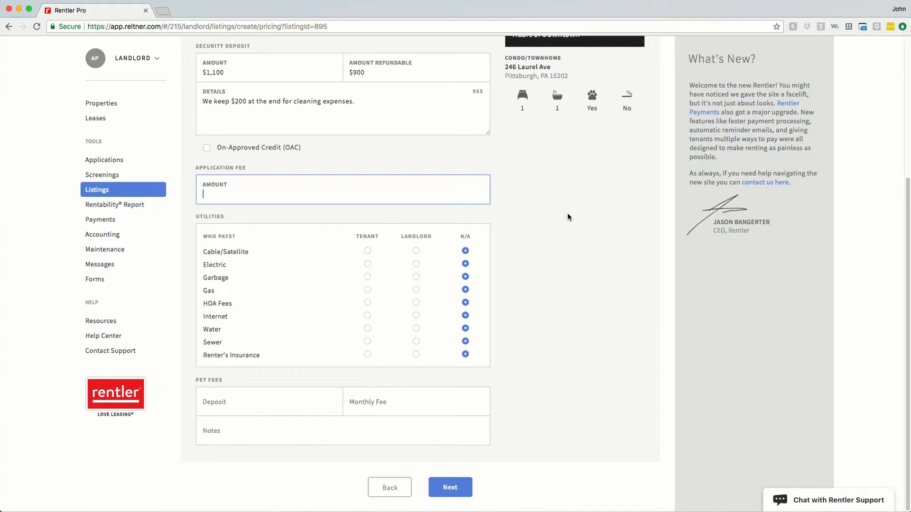
click(529, 236)
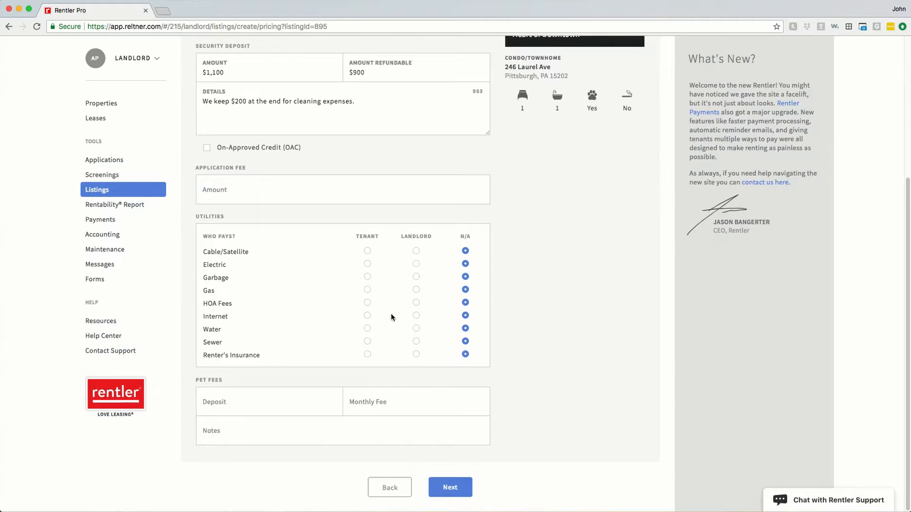
click(416, 329)
click(416, 342)
click(417, 316)
click(416, 303)
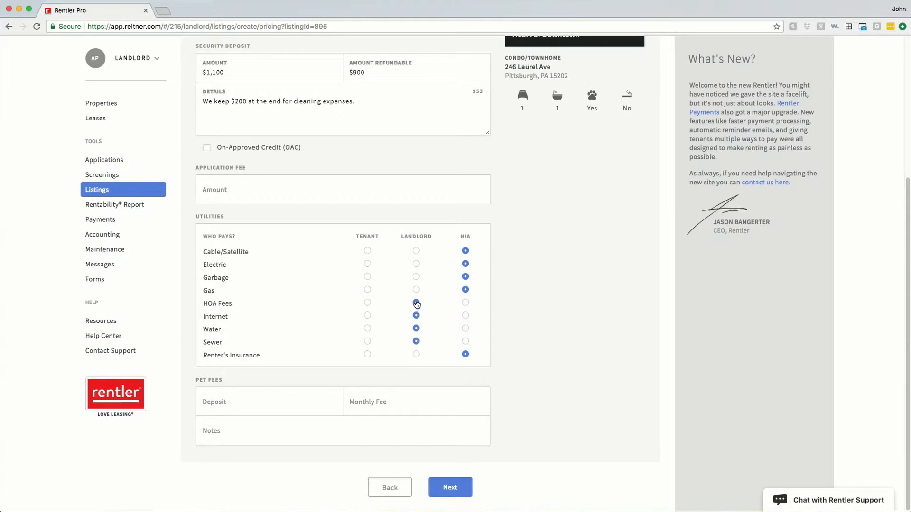
click(417, 290)
click(416, 277)
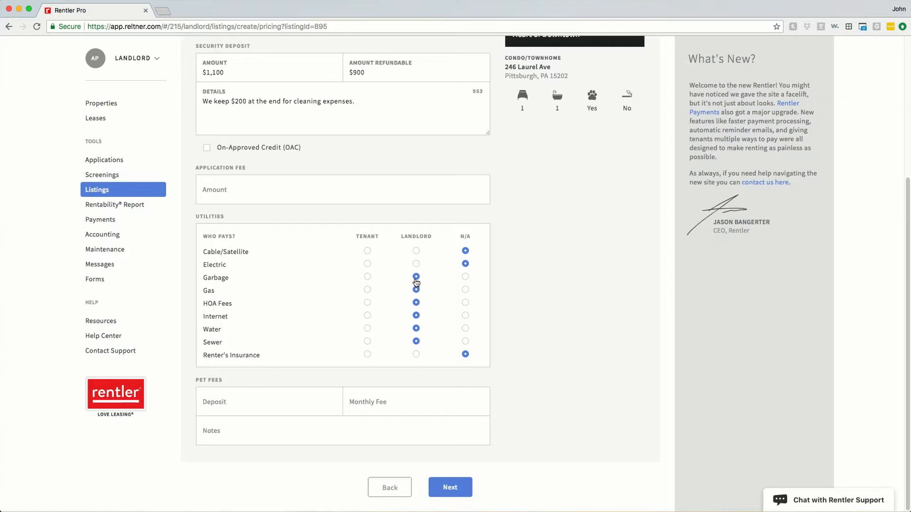
click(369, 265)
click(368, 251)
click(367, 354)
Add a $500 pet deposit and $100 monthly pet fee with the note 'It cats, only $50/month.'.
click(249, 398)
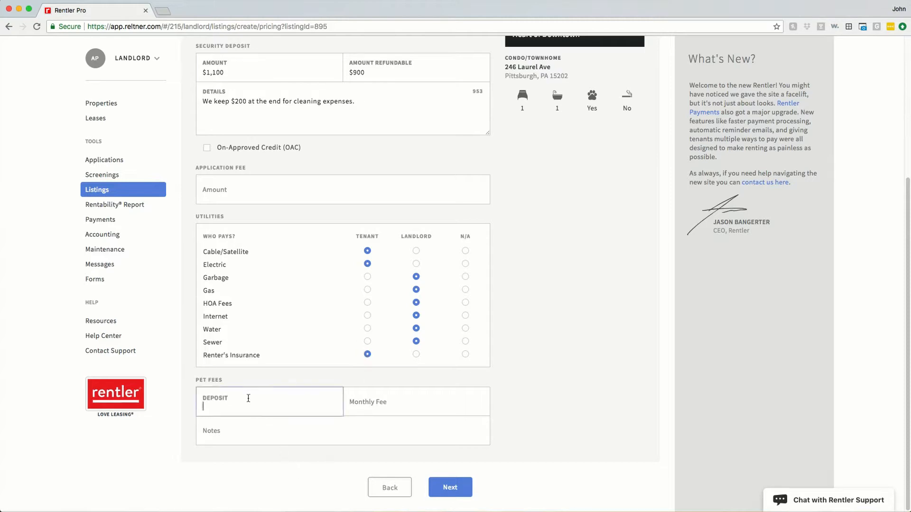
text(500)
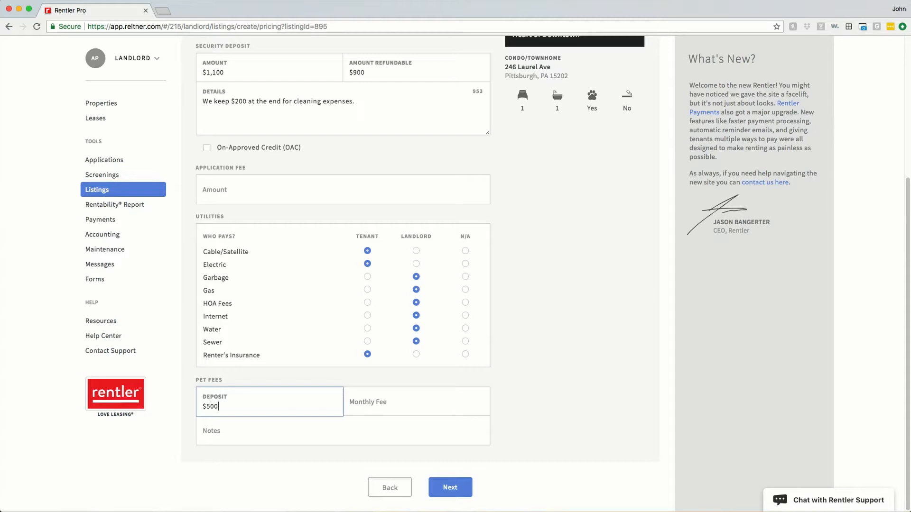
key(Tab)
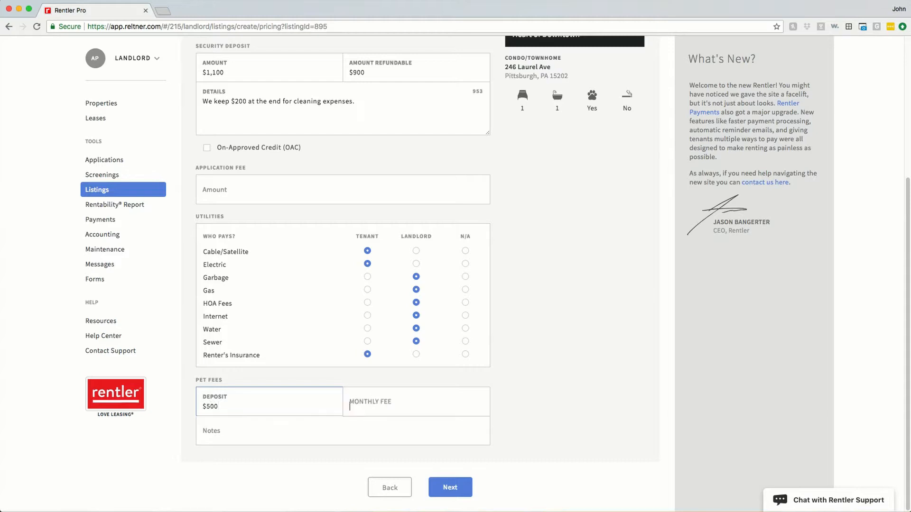
text(100)
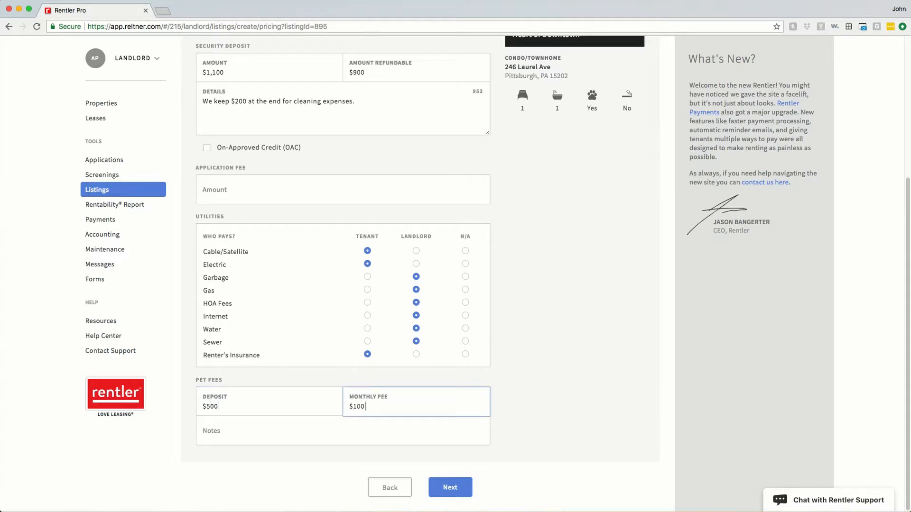
click(307, 433)
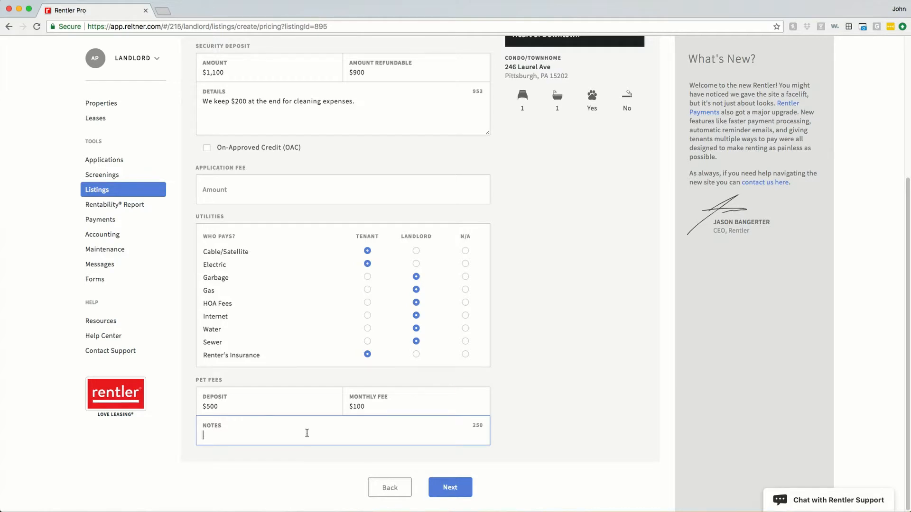
text(It cats, only $50/month.)
Save the pricing and upload all six images from the Apartment folder as listing photos.
click(448, 487)
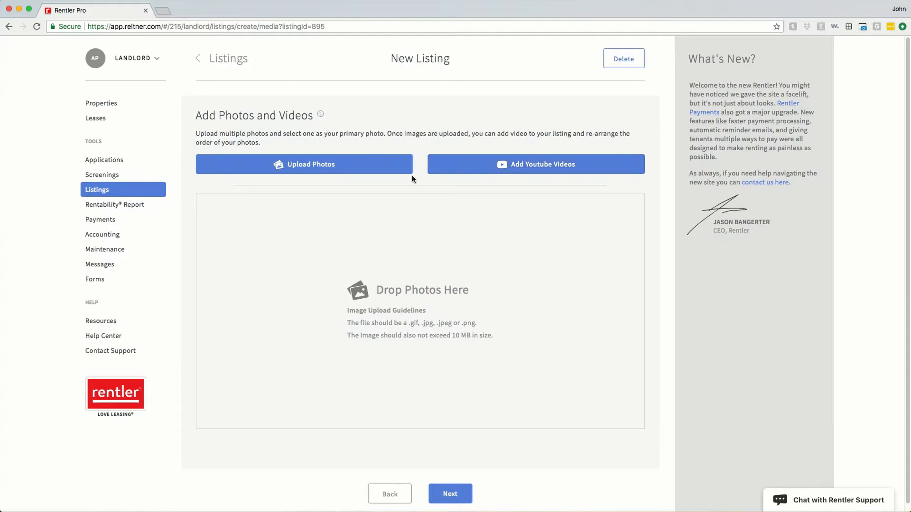
click(376, 174)
drag(422, 156, 455, 71)
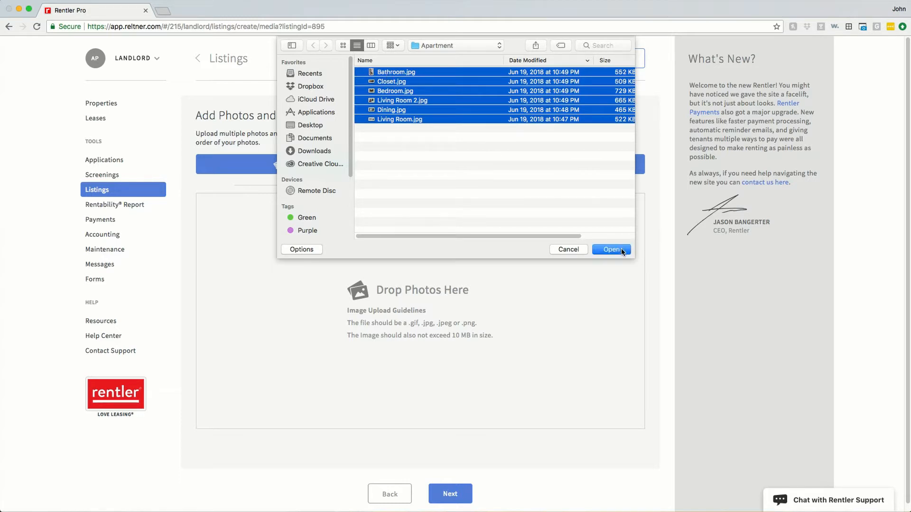
click(622, 250)
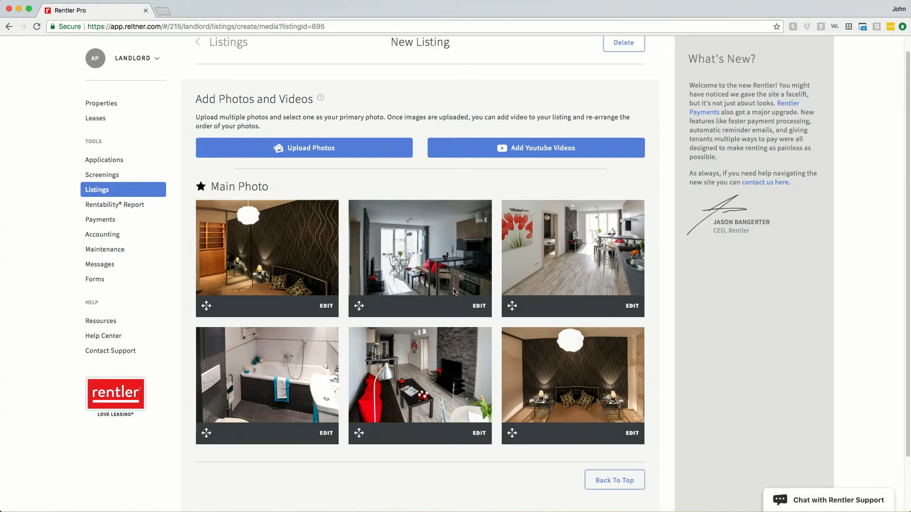
Reorder photos: kitchen first, white room second, living room third, front-facing bedroom starting the bottom row.
drag(454, 291, 258, 303)
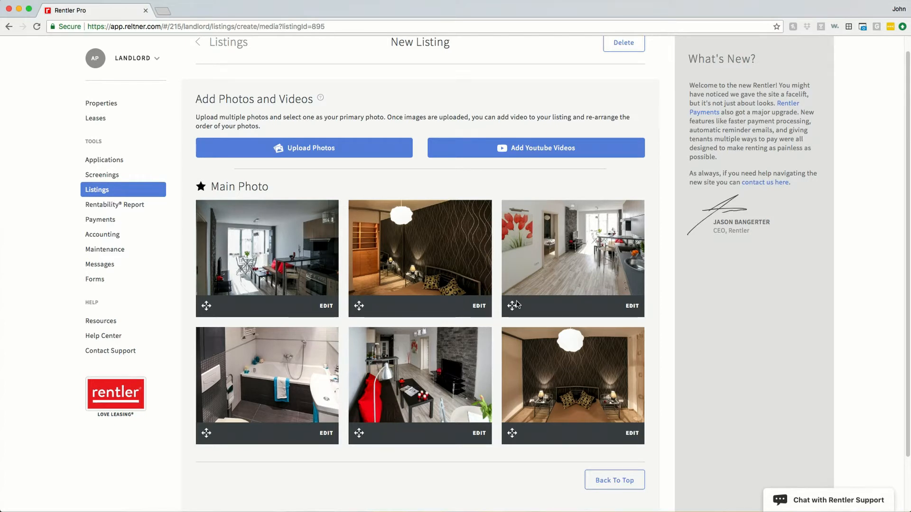
drag(516, 304, 415, 306)
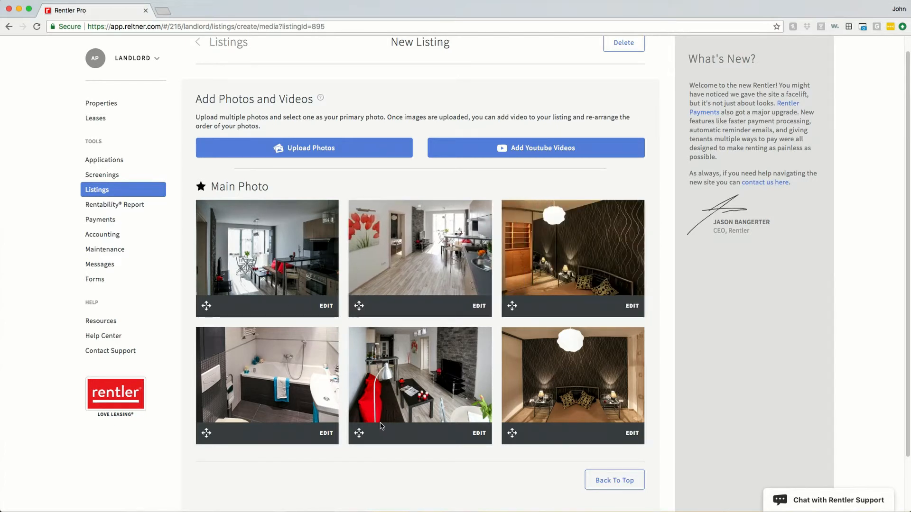
drag(359, 433, 511, 304)
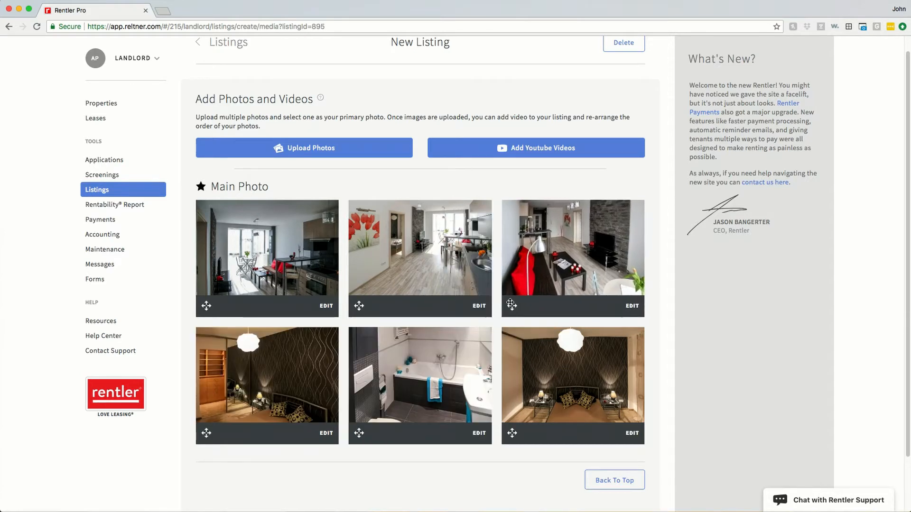
drag(512, 433, 201, 439)
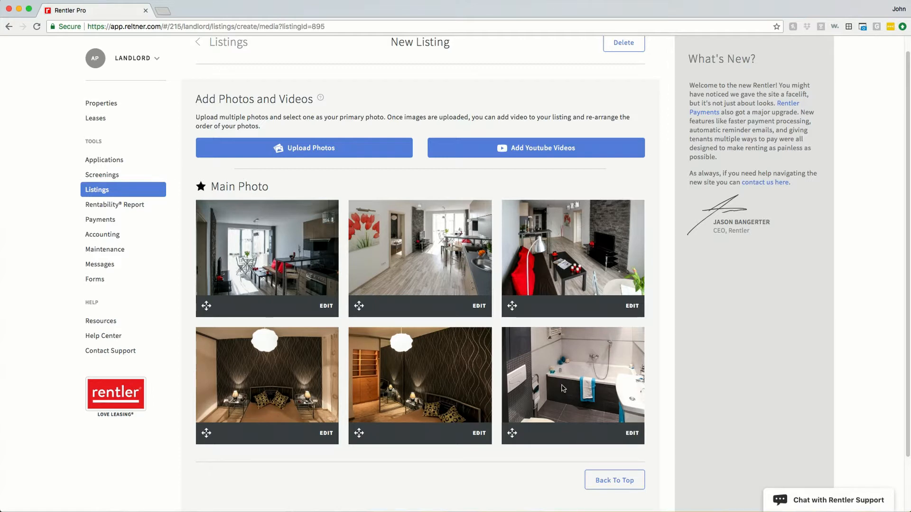
scroll(394, 304, up, 1)
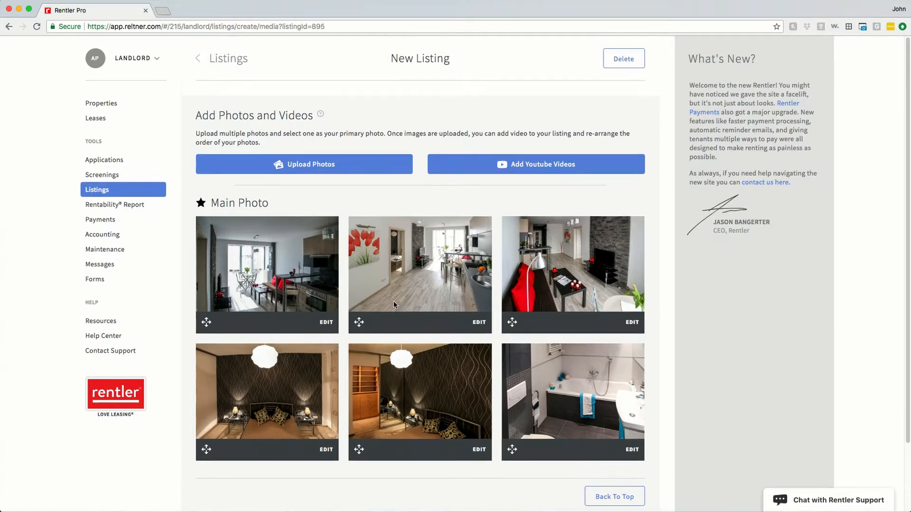
scroll(491, 362, down, 3)
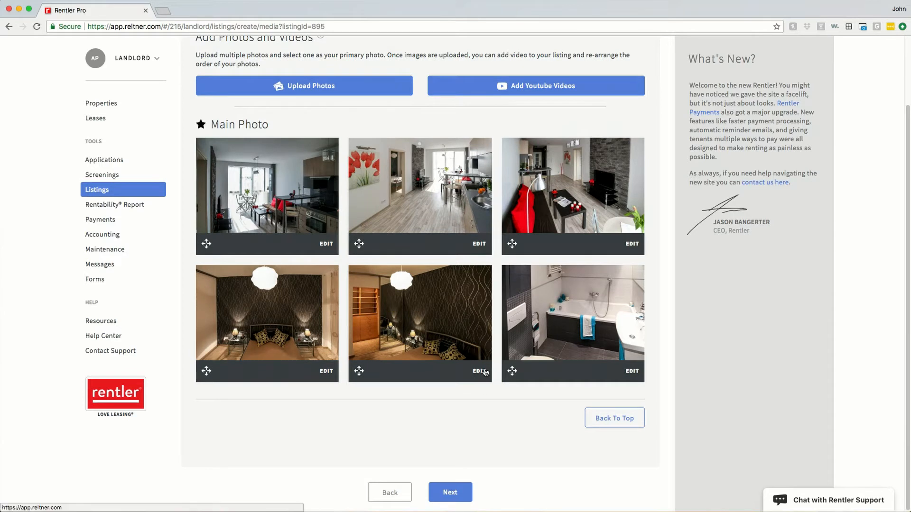
scroll(339, 245, up, 1)
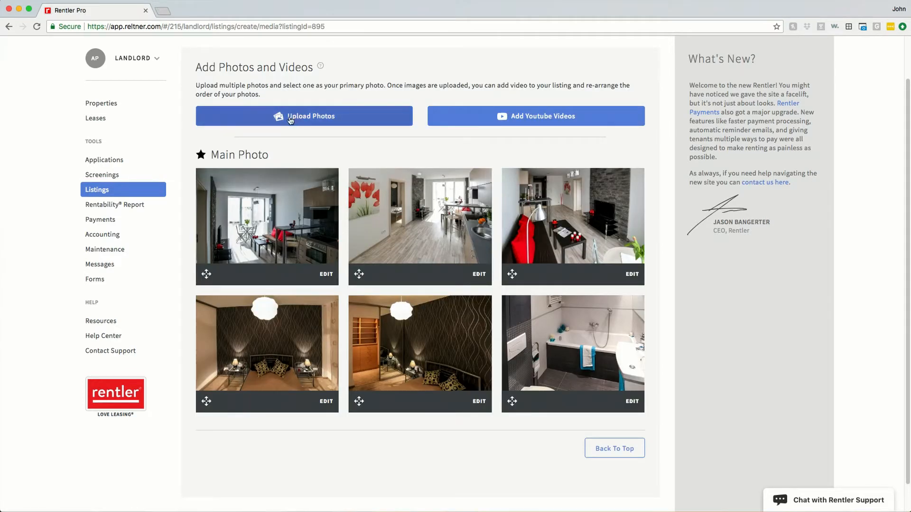
click(323, 276)
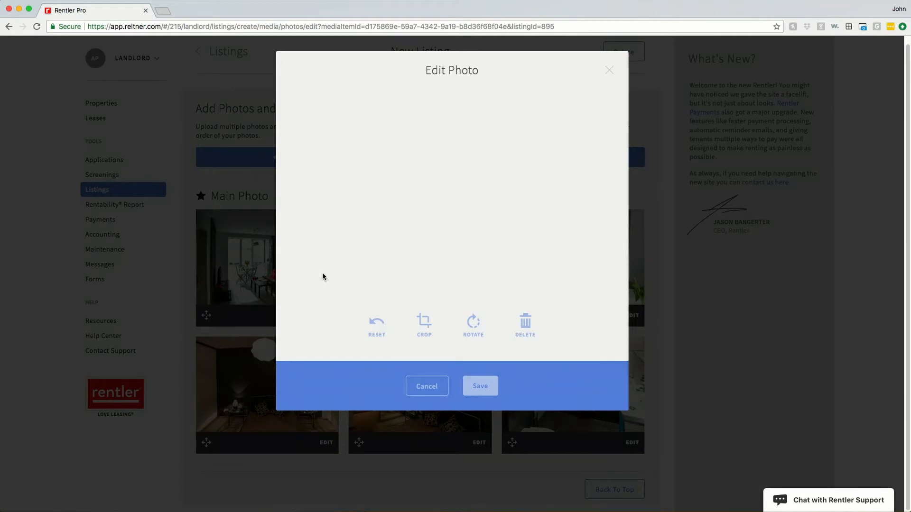
click(425, 332)
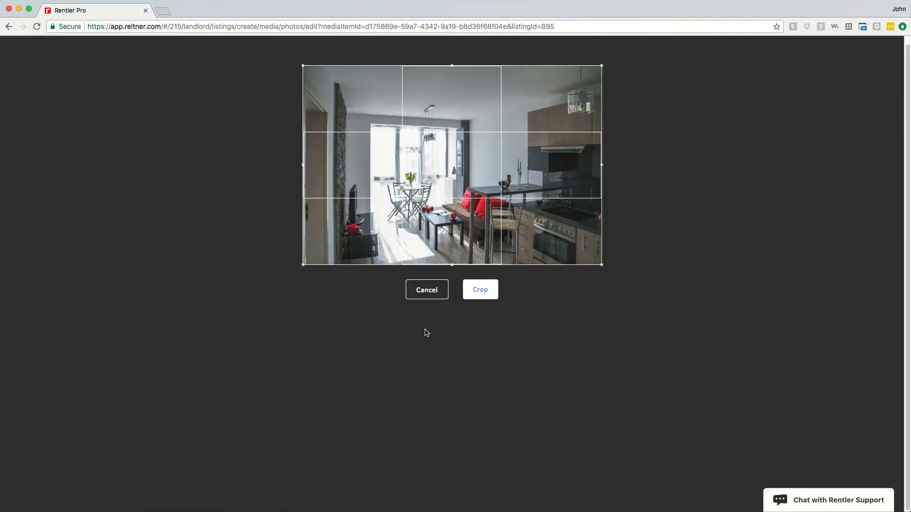
click(427, 291)
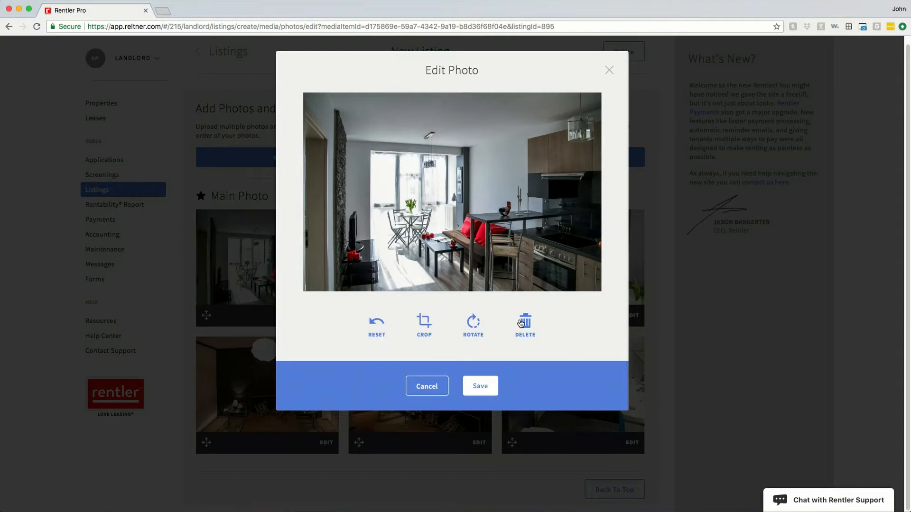
click(424, 327)
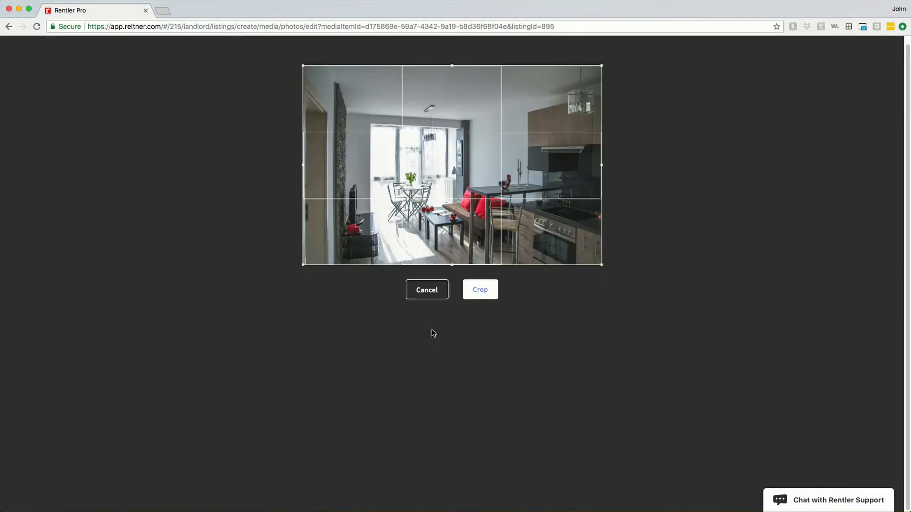
drag(303, 264, 331, 243)
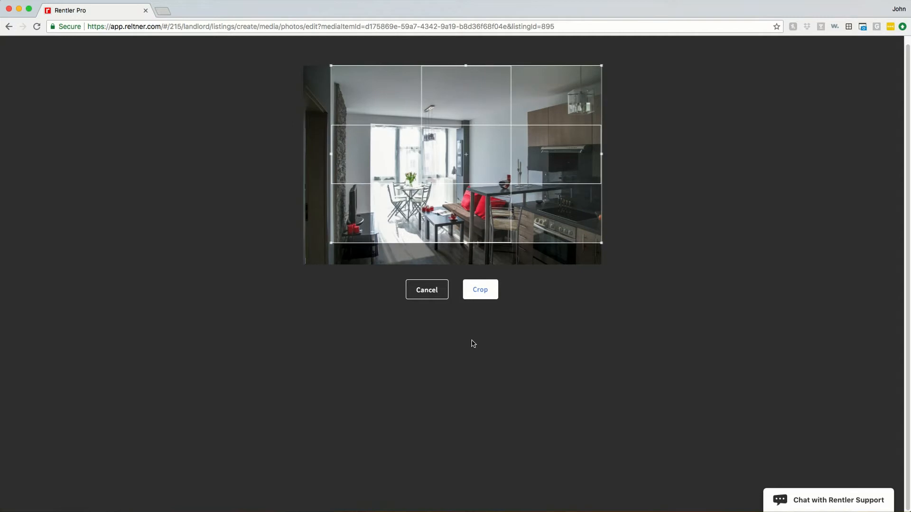
click(471, 297)
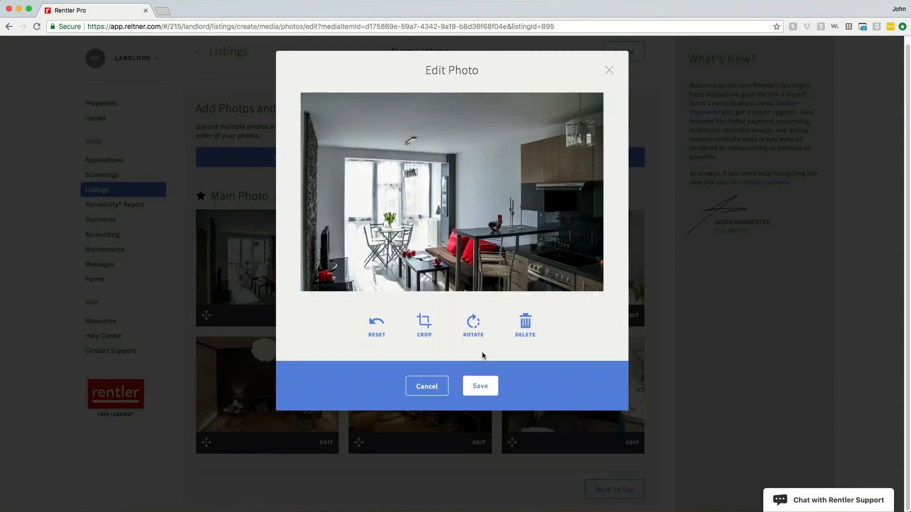
click(378, 327)
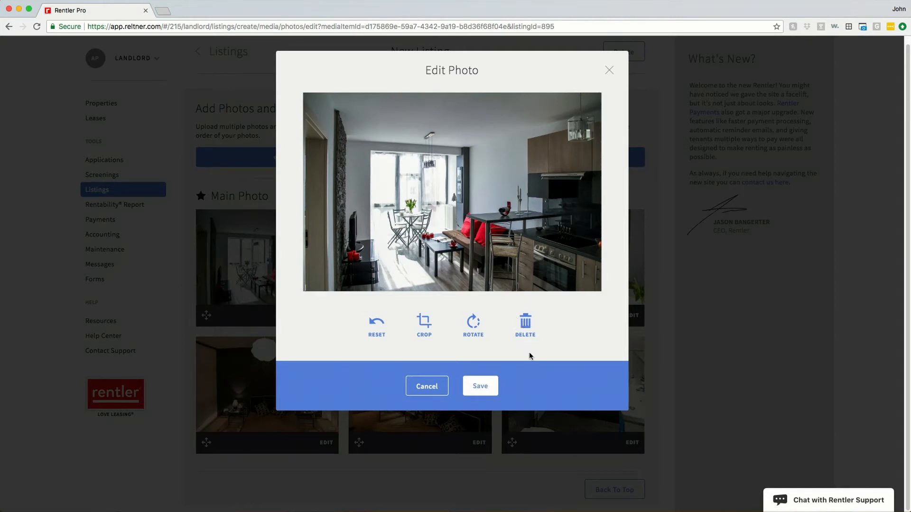
click(426, 386)
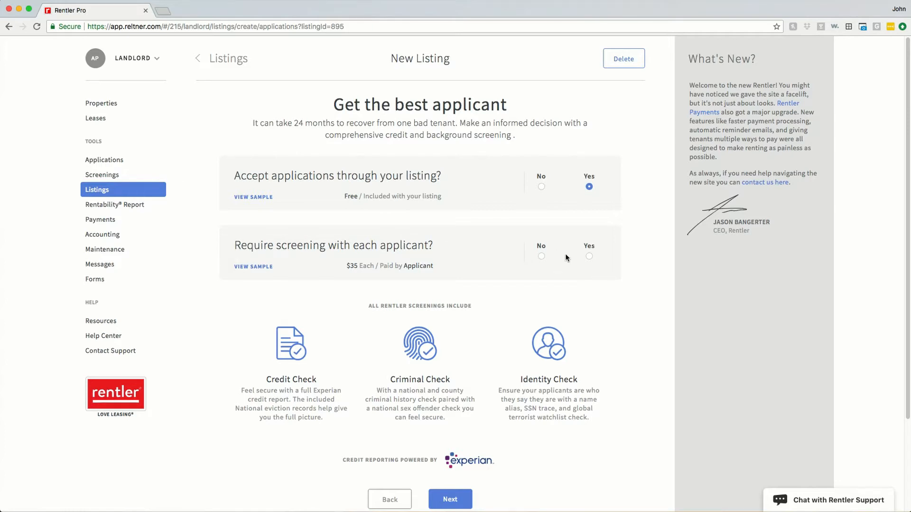
Set Require screening with each applicant to Yes and submit the applications settings.
click(588, 257)
click(542, 256)
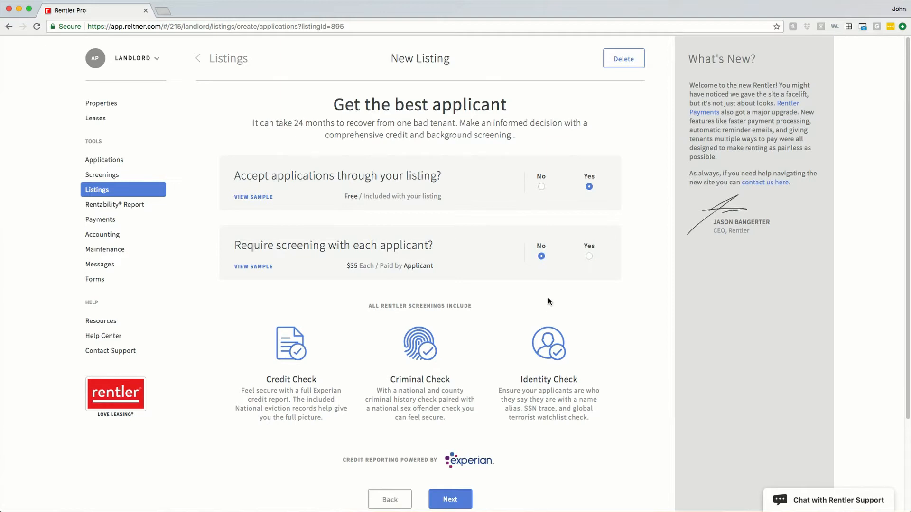
click(589, 256)
scroll(509, 332, down, 3)
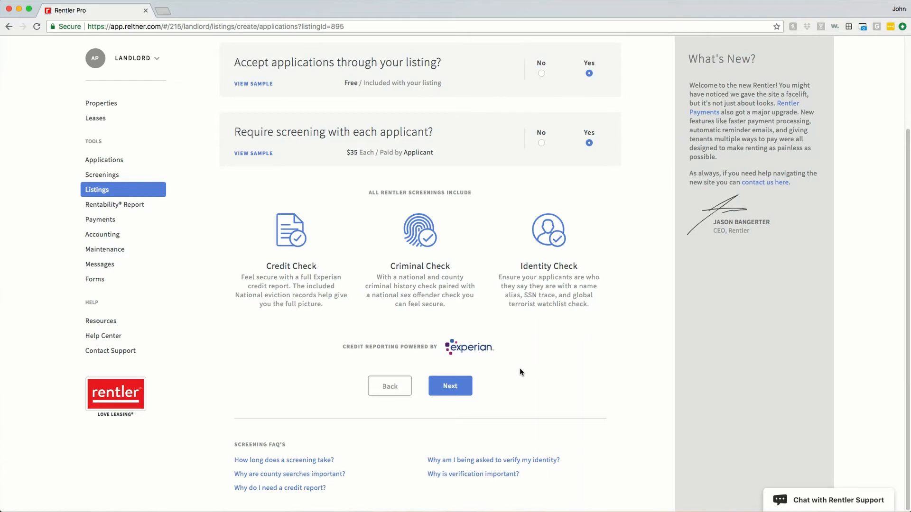
scroll(517, 371, up, 1)
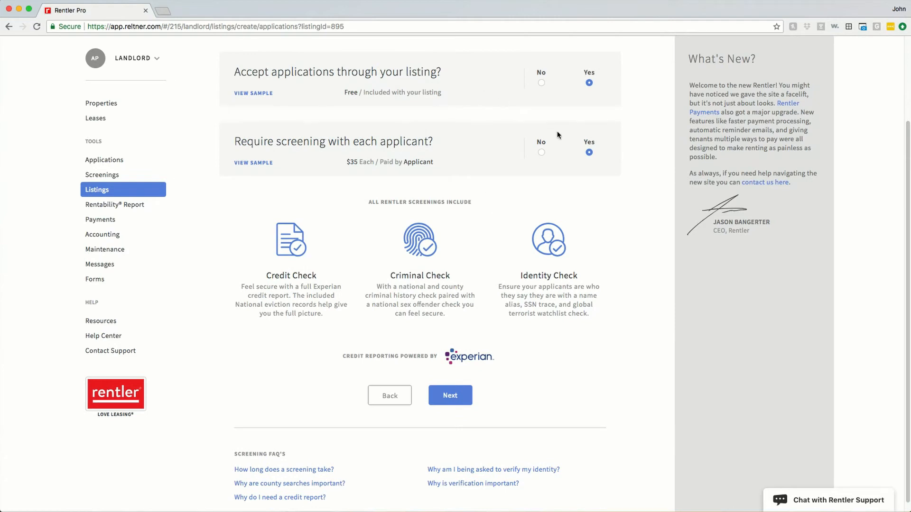
scroll(484, 269, down, 1)
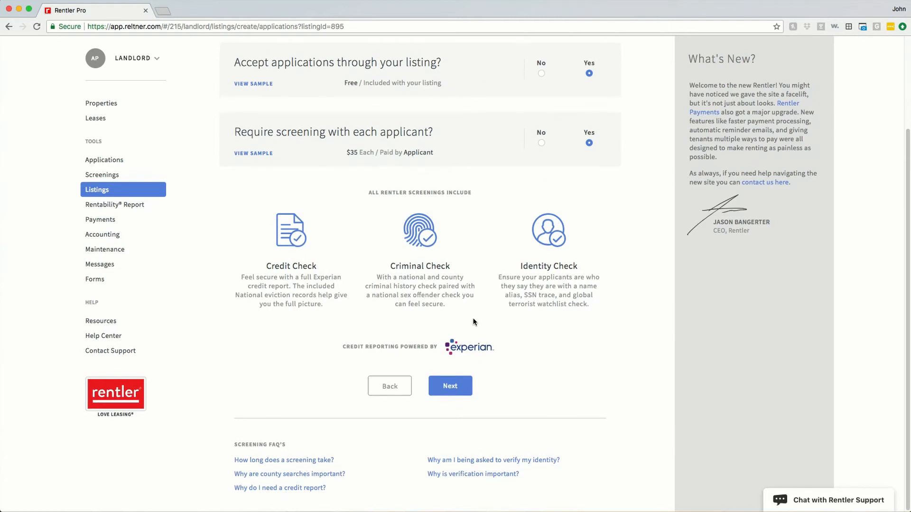
click(460, 392)
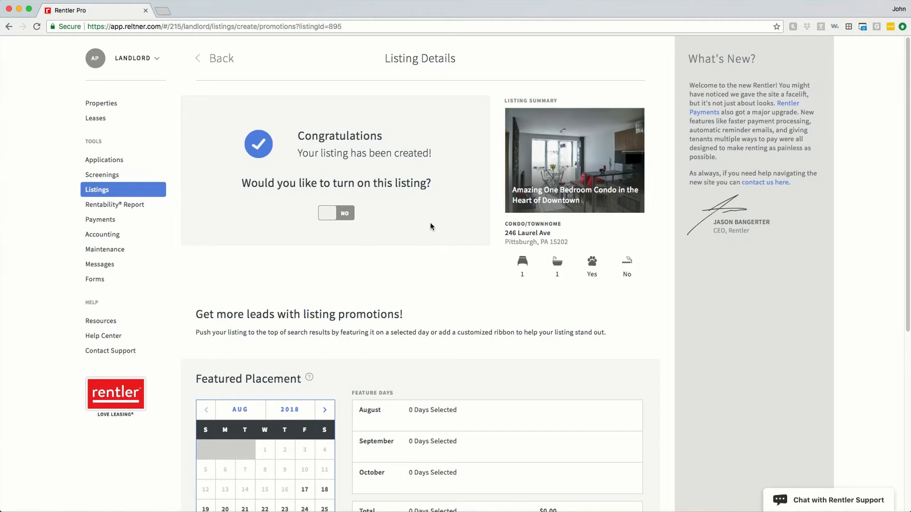
Select August 28 and 29 as featured placement days, totalling $30.00.
scroll(430, 224, down, 4)
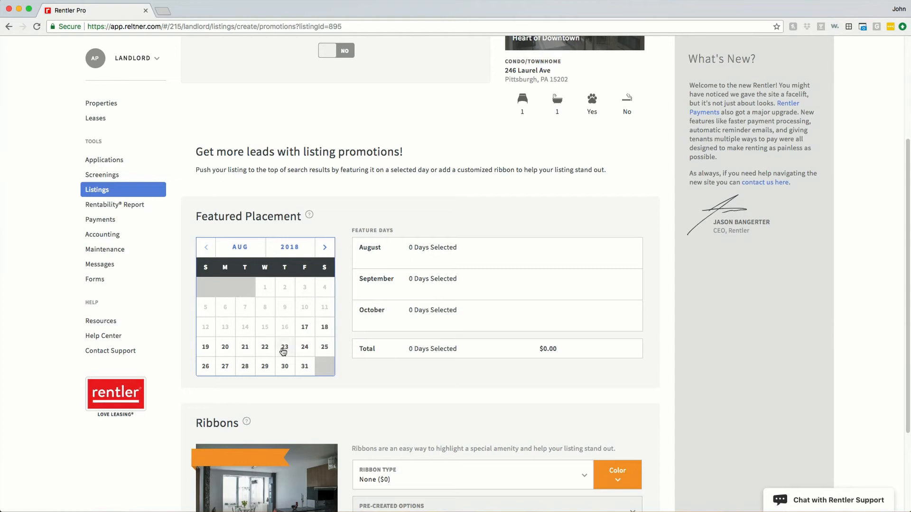
click(244, 373)
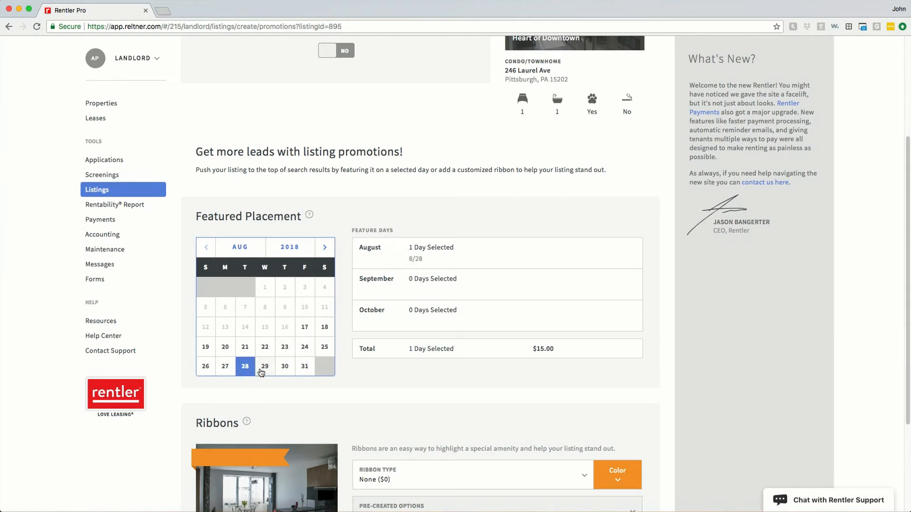
click(258, 372)
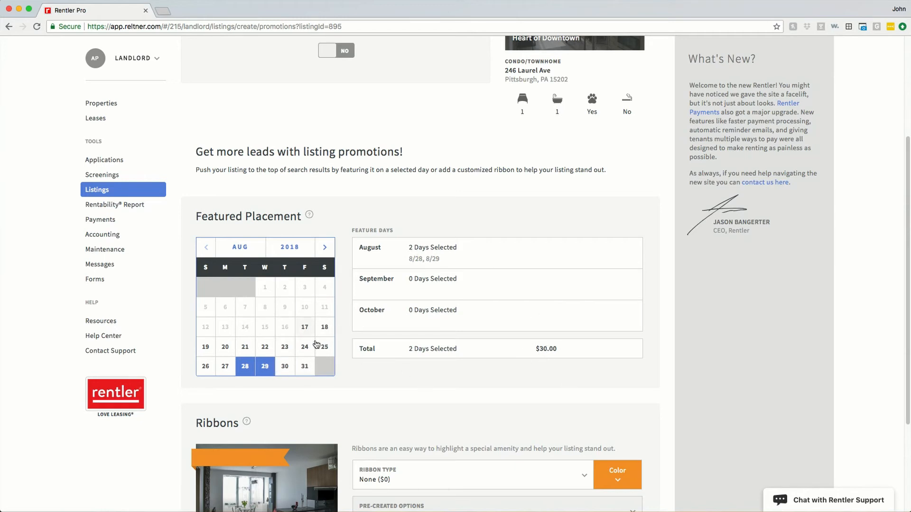
scroll(426, 357, down, 3)
Add a $25 custom ribbon reading 'Great Balcony' and proceed to the $55.00 checkout.
click(388, 339)
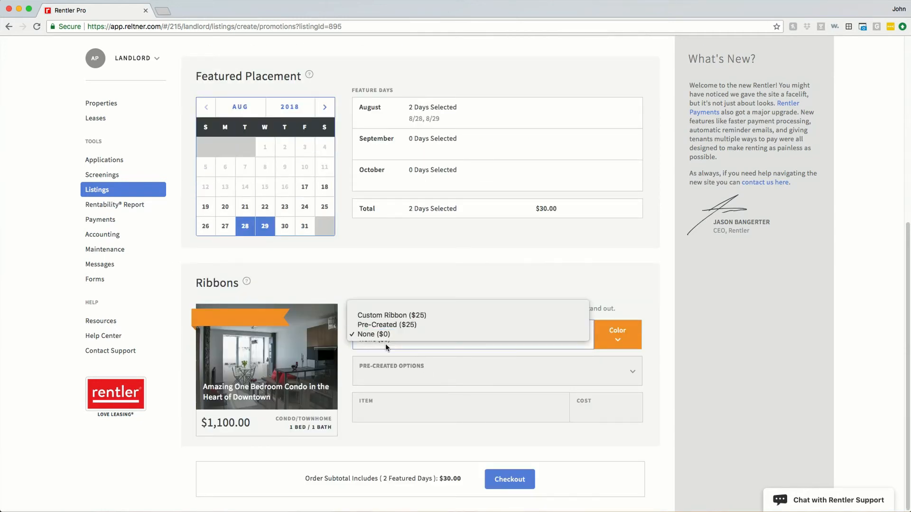
click(385, 316)
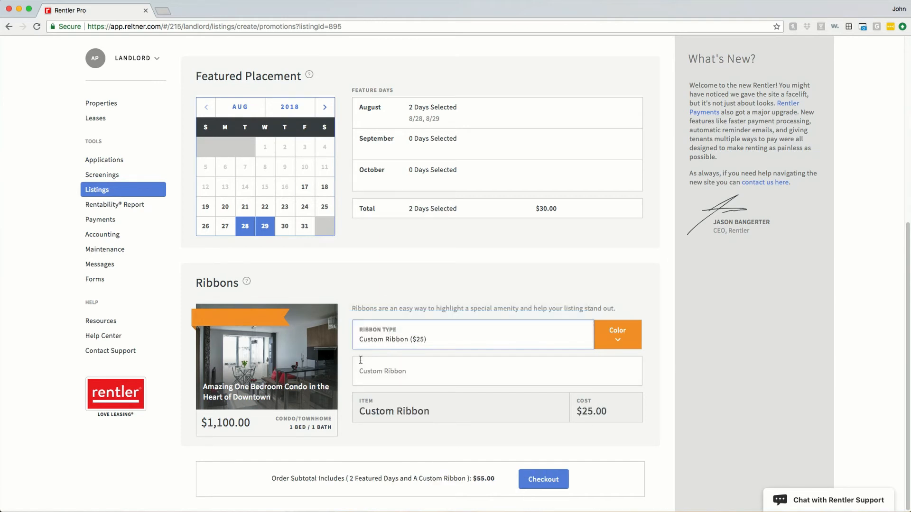
click(388, 372)
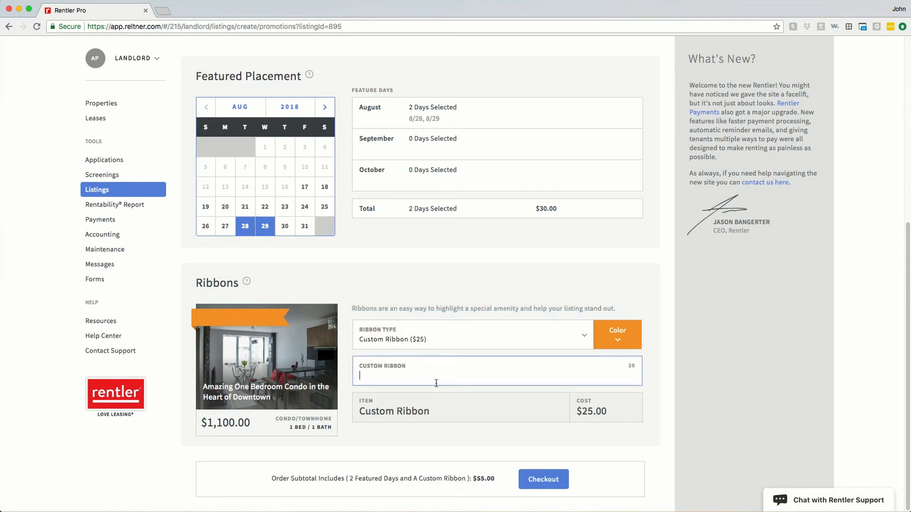
text(Great Balcony!)
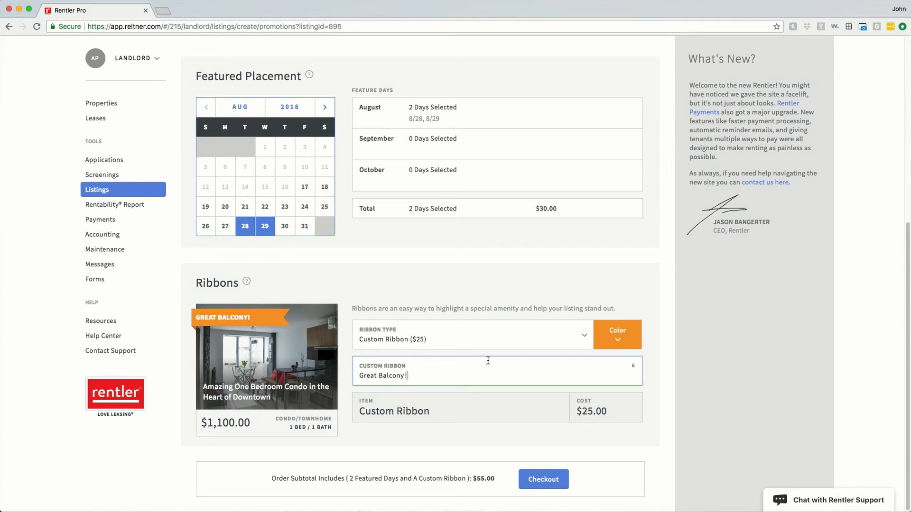
click(546, 480)
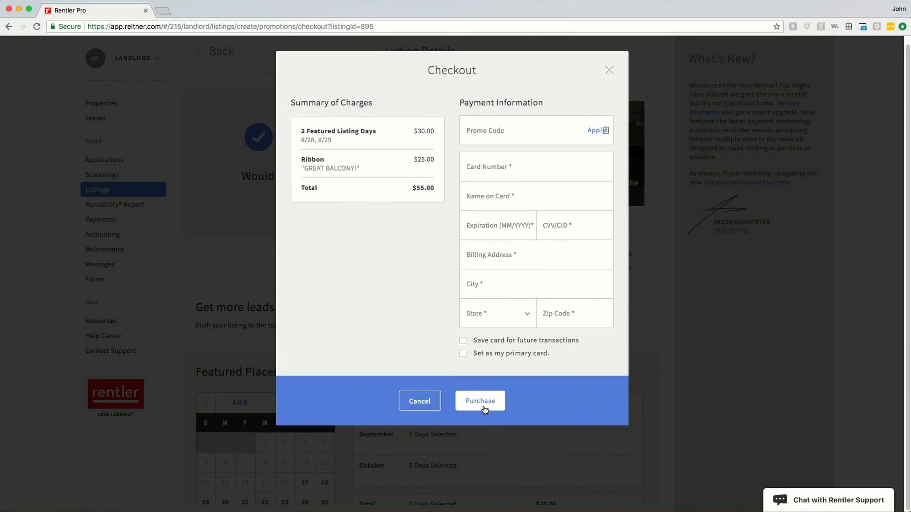
Cancel checkout and deselect the August 28 and 29 featured days.
click(608, 70)
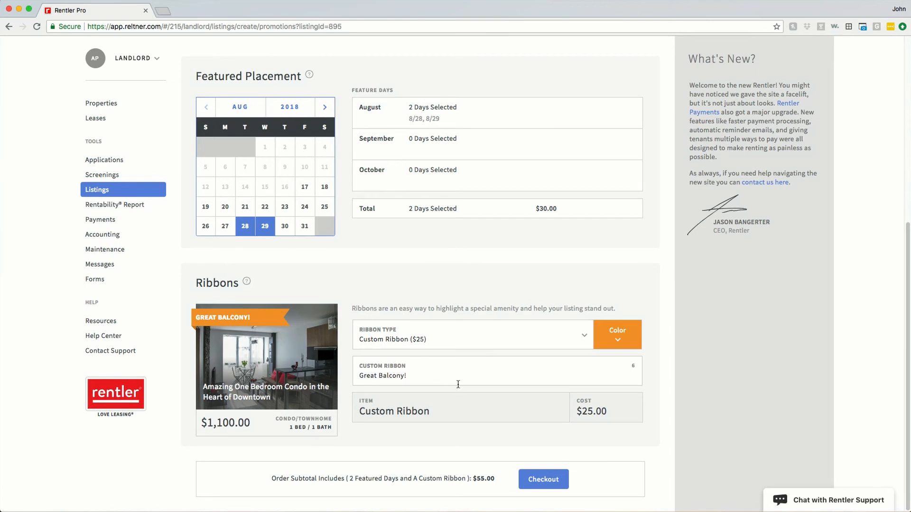
scroll(446, 417, up, 6)
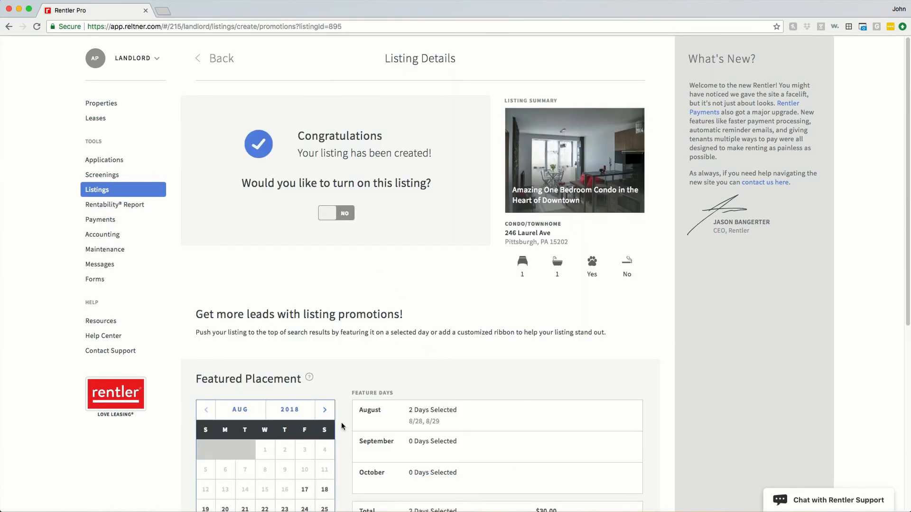
scroll(342, 424, down, 5)
click(265, 315)
click(245, 315)
Set Ribbon Type to None, switch the listing on, and select its city name.
scroll(254, 351, down, 1)
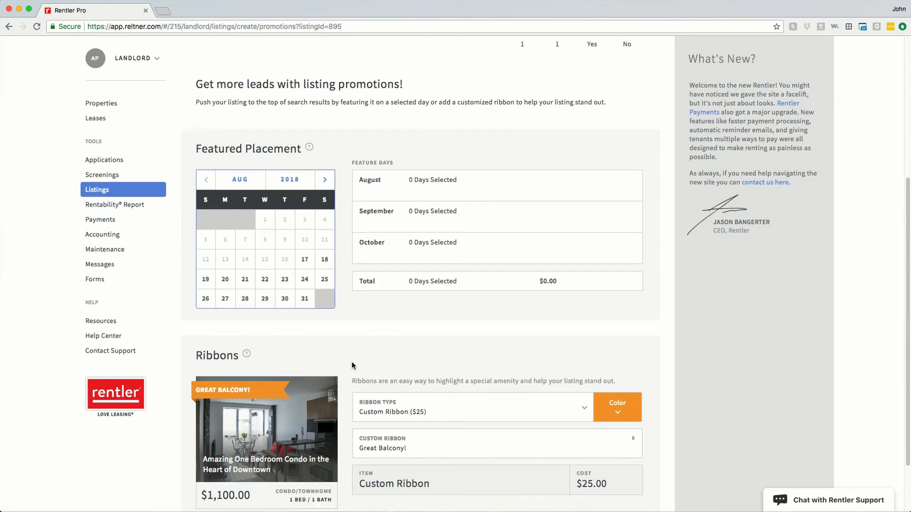
click(555, 412)
click(517, 425)
scroll(384, 334, up, 5)
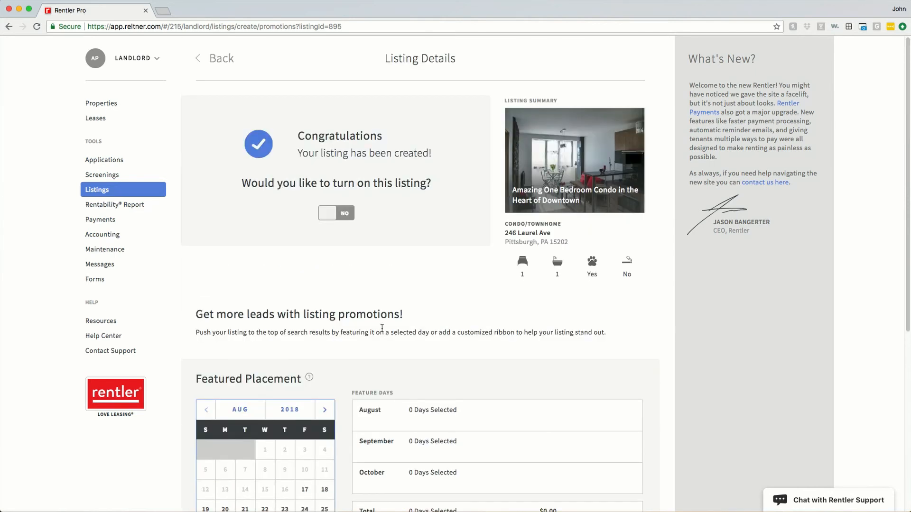
click(336, 215)
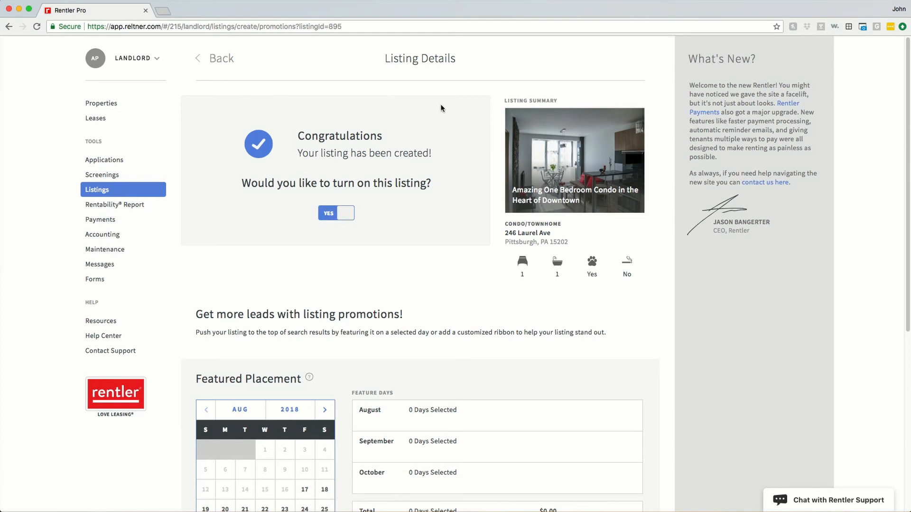
drag(505, 241, 533, 239)
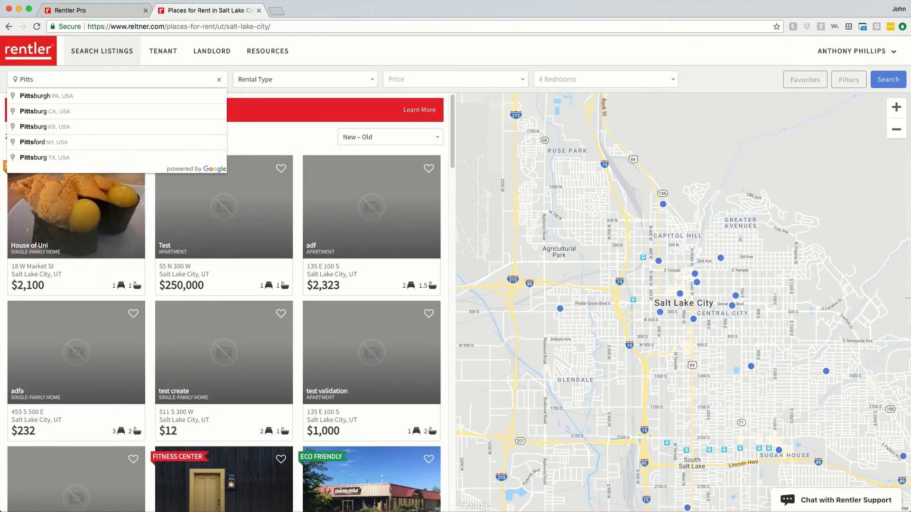
key(Return)
click(887, 80)
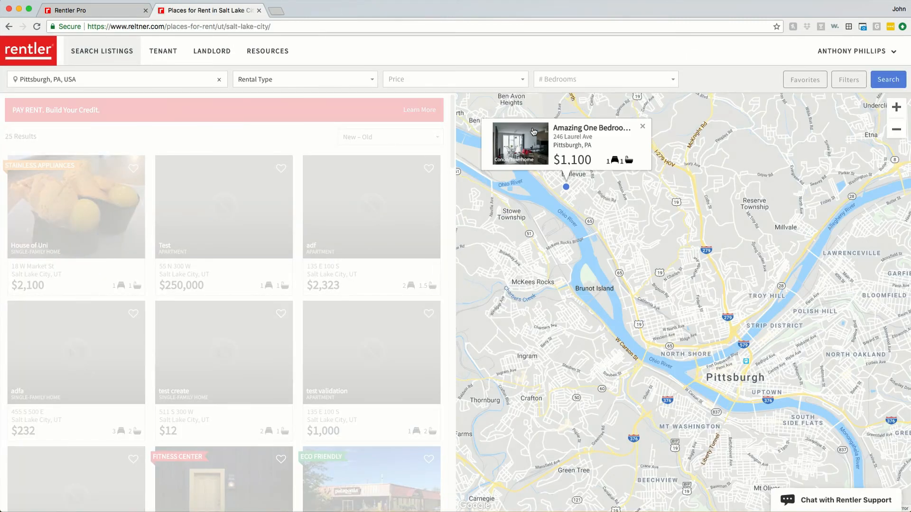
click(577, 129)
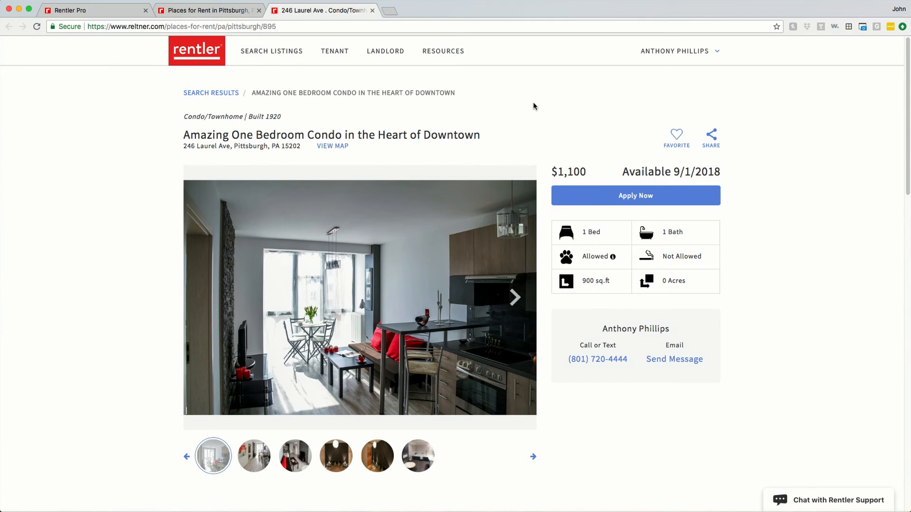
Scroll through the public listing's $1,100 rent, 9/1/2018 availability and details.
scroll(747, 163, down, 4)
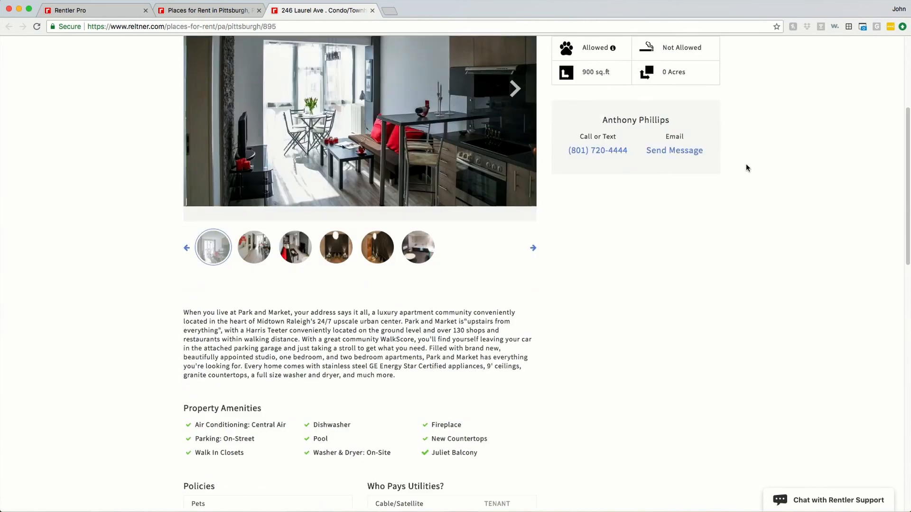
scroll(746, 164, down, 2)
scroll(296, 283, down, 4)
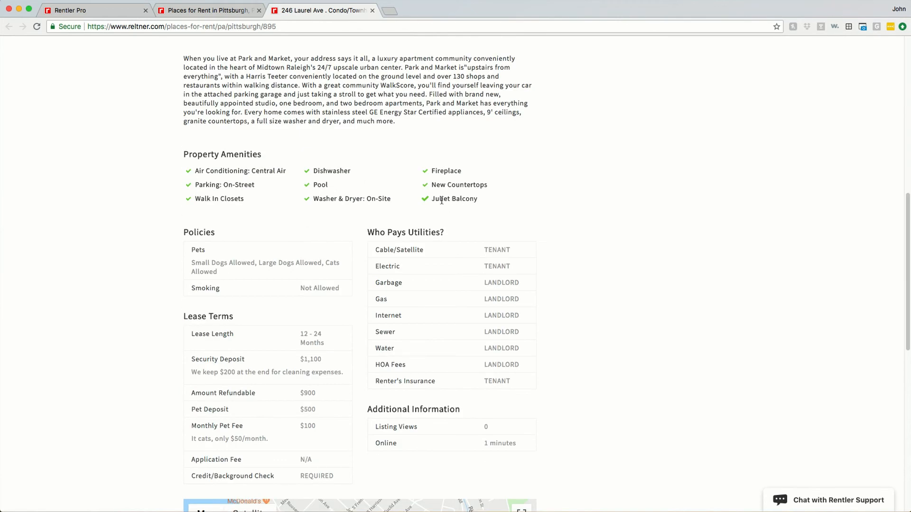
scroll(532, 209, down, 1)
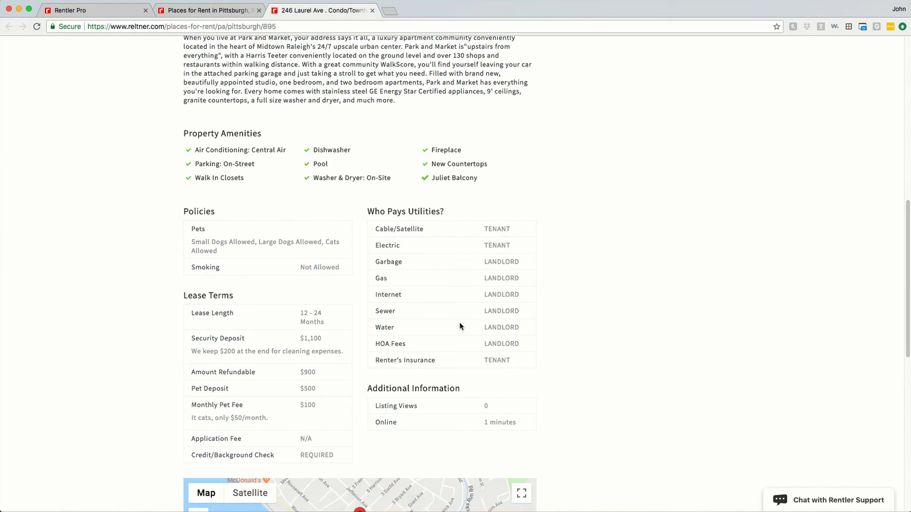
scroll(599, 299, down, 5)
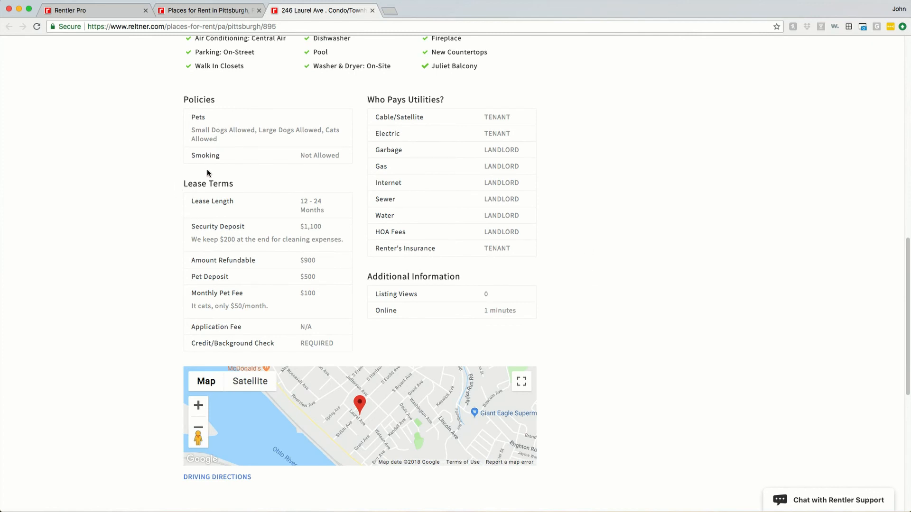
scroll(169, 315, down, 3)
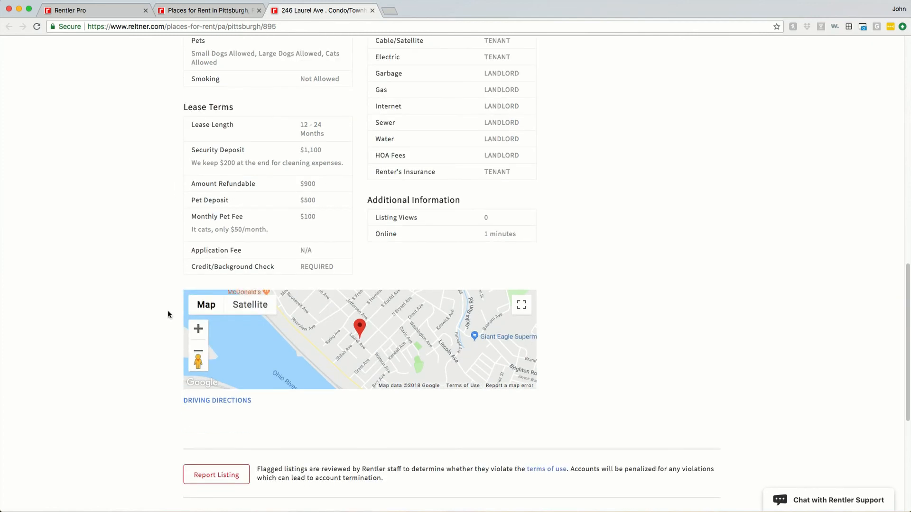
scroll(418, 192, up, 15)
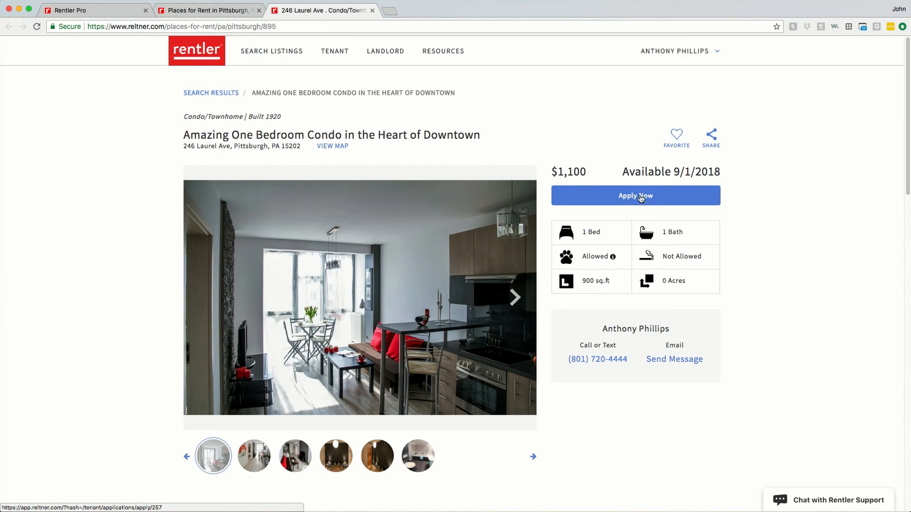
click(640, 198)
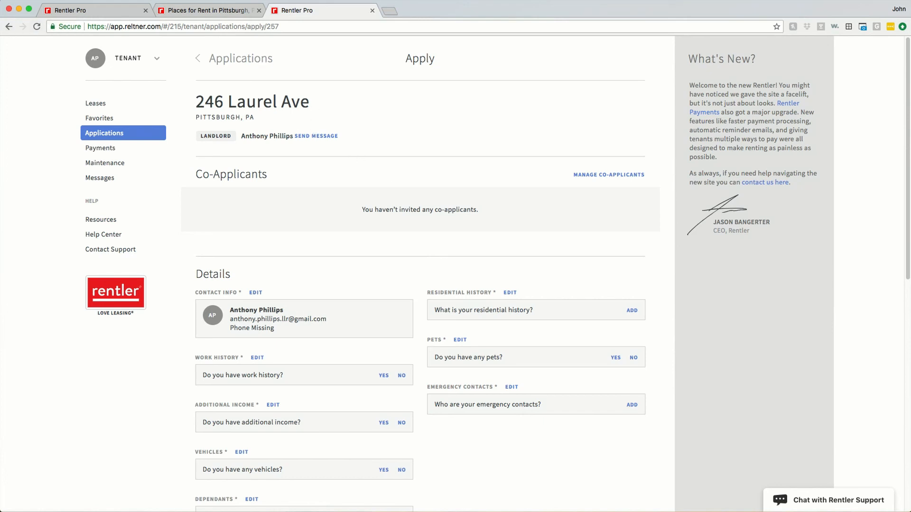
key(super+w)
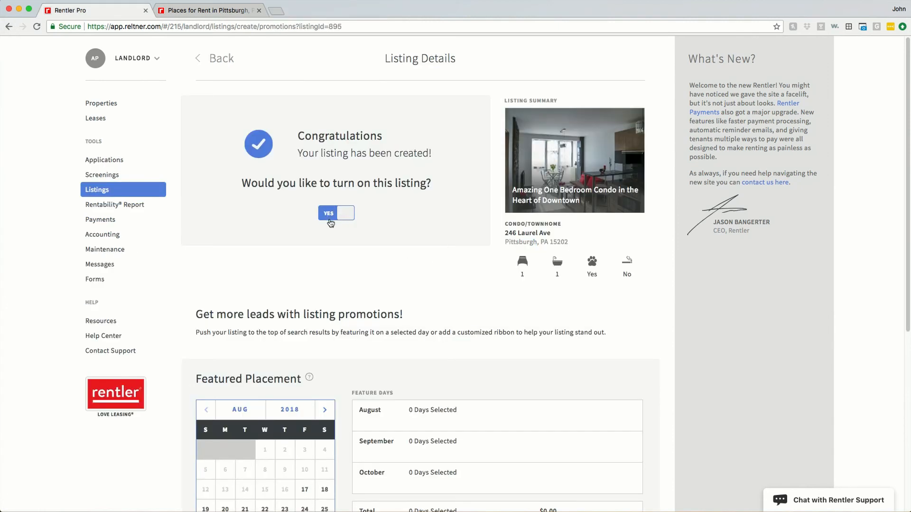
click(97, 190)
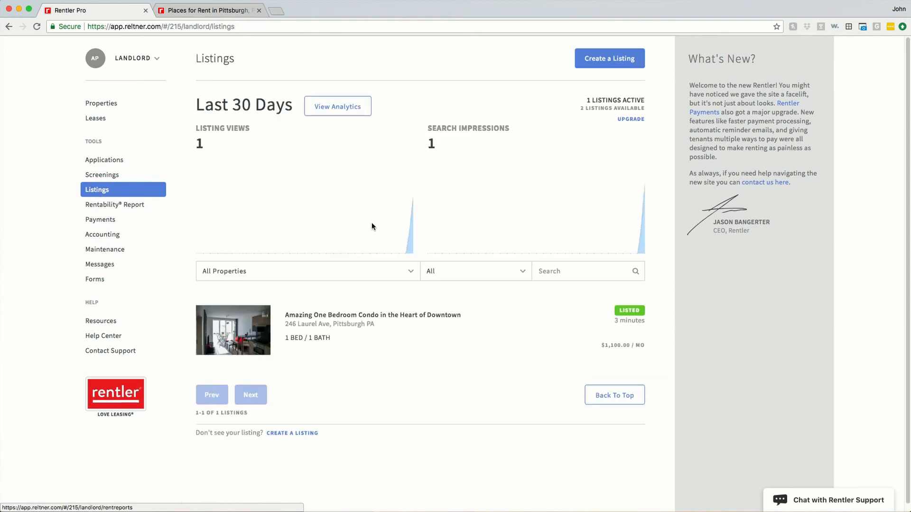
click(317, 326)
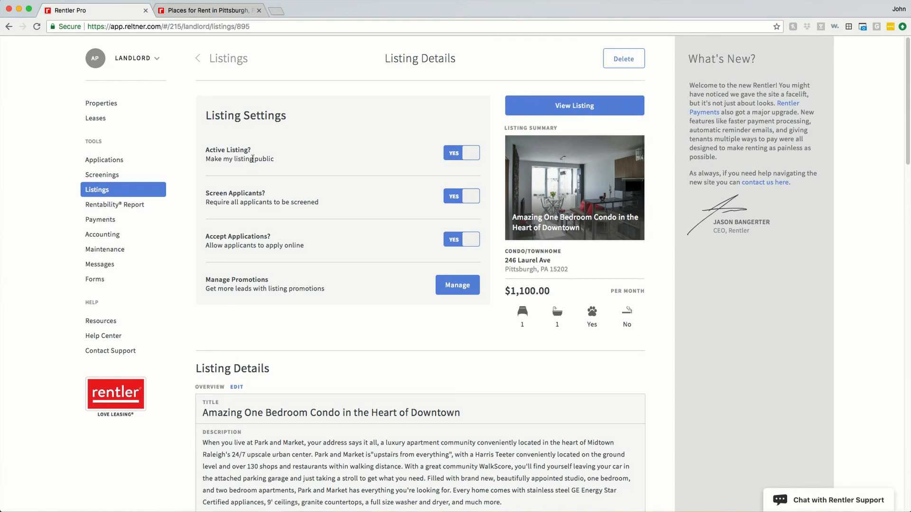
click(452, 156)
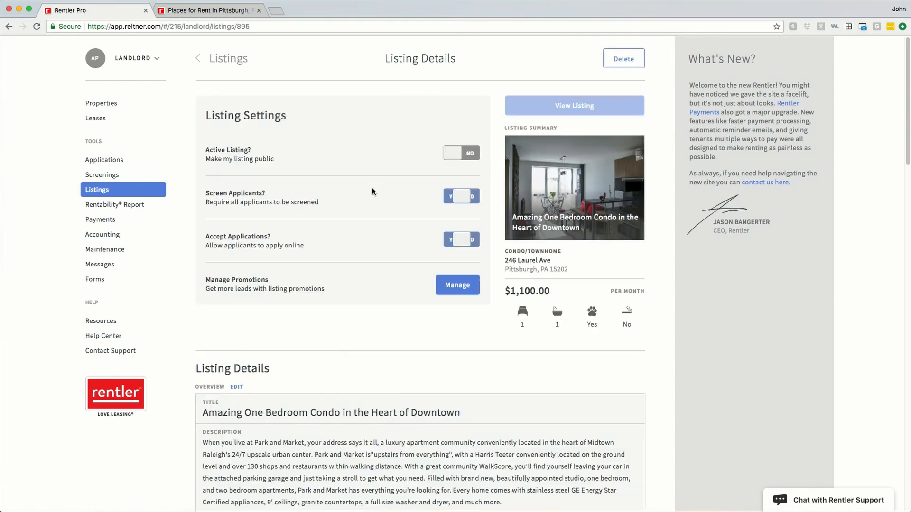